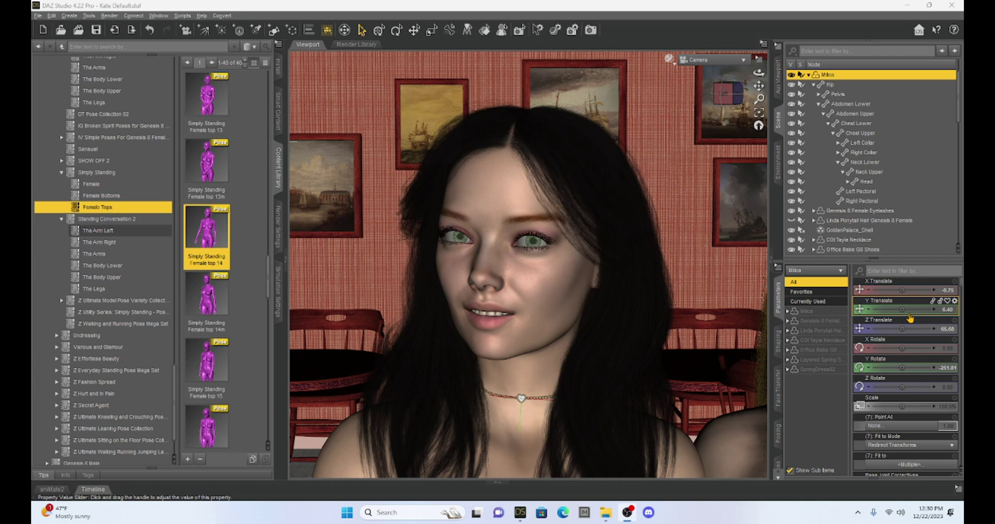
Select the figure's head and show its Pose Controls parameters.
{"action": "left_click", "coordinate": [534, 279]}
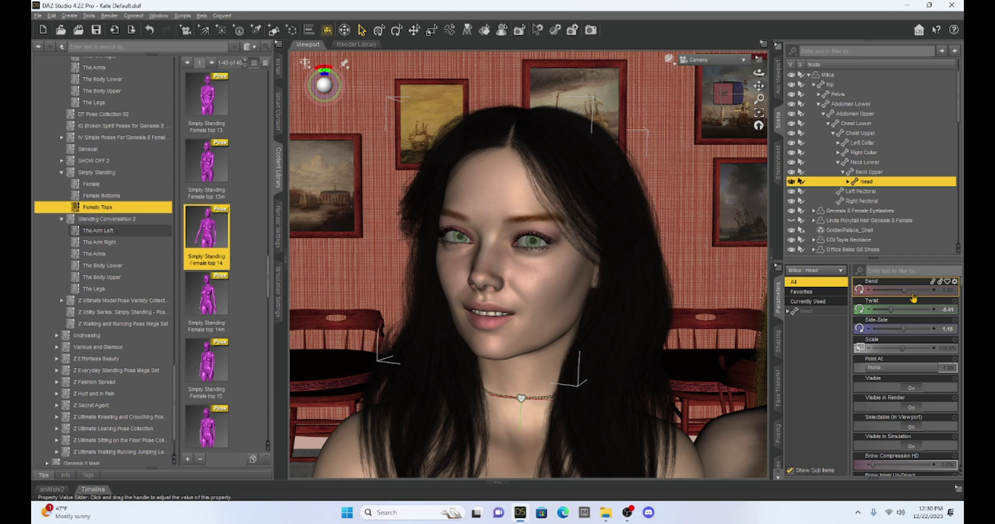
{"action": "left_click", "coordinate": [788, 312]}
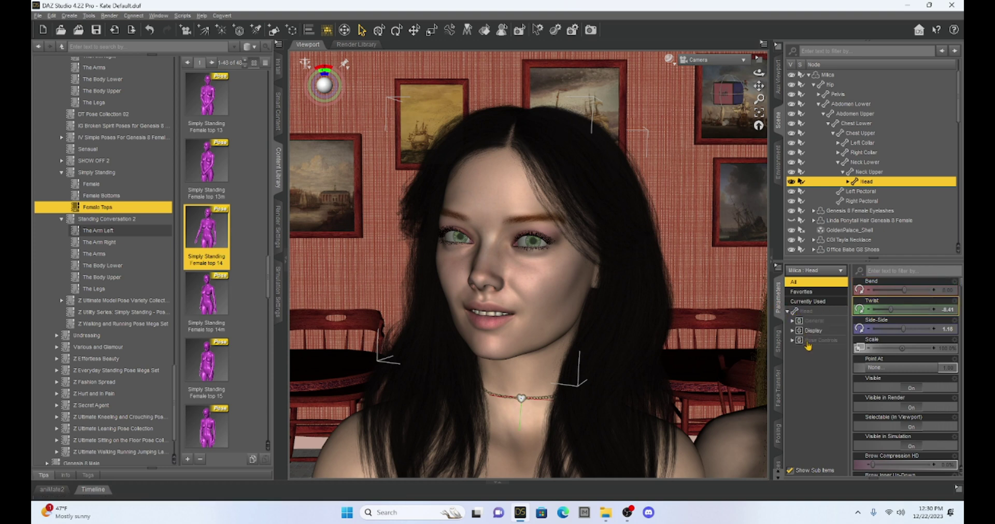
{"action": "left_click", "coordinate": [809, 342]}
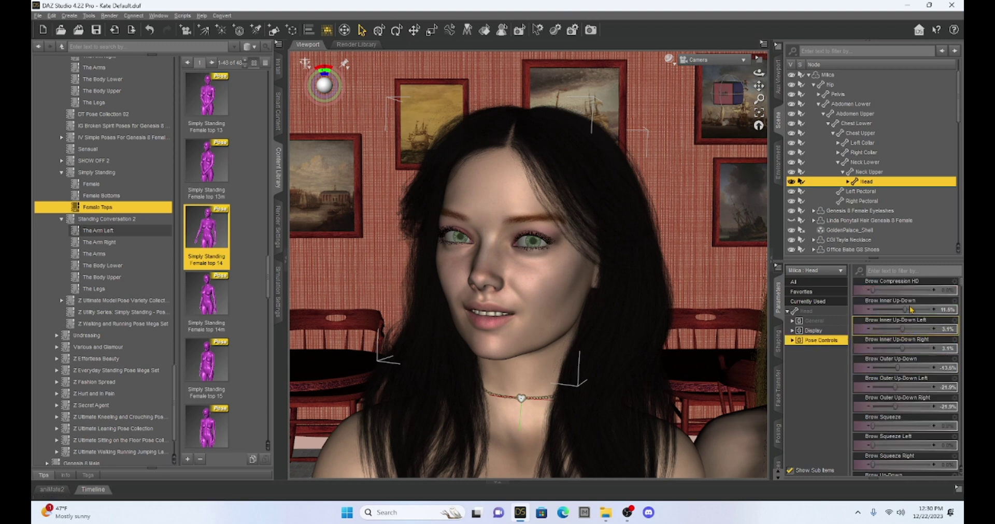
Look through the head's pose controls, from the brow sliders past the Gayil and IG100V2 expressions to the MH expressions.
{"action": "scroll", "coordinate": [909, 404], "scroll_direction": "down", "scroll_amount": 10}
{"action": "scroll", "coordinate": [904, 367], "scroll_direction": "down", "scroll_amount": 15}
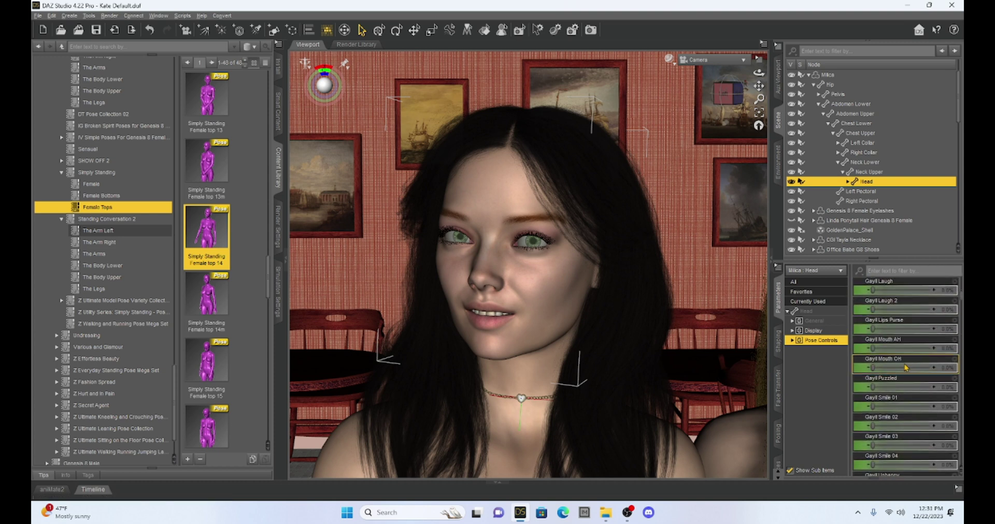
{"action": "scroll", "coordinate": [905, 367], "scroll_direction": "down", "scroll_amount": 10}
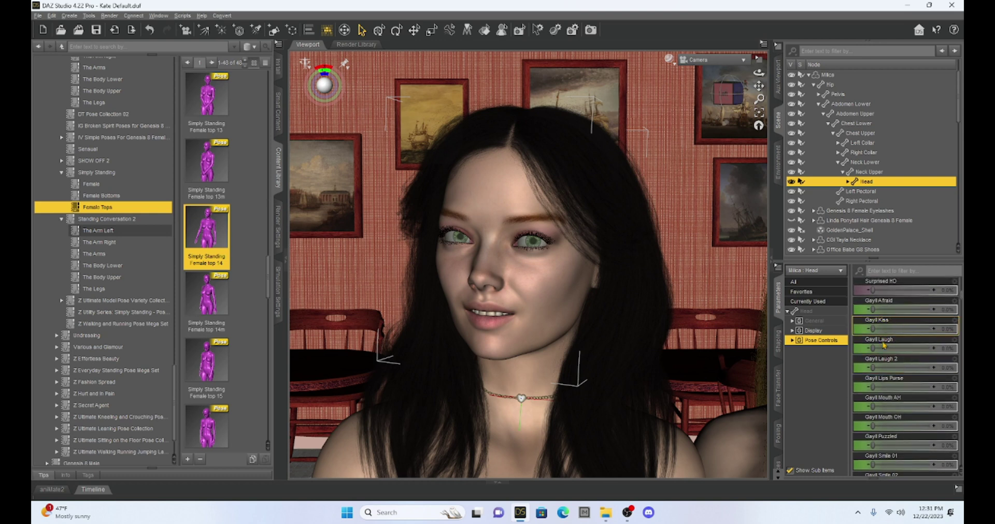
{"action": "scroll", "coordinate": [905, 363], "scroll_direction": "down", "scroll_amount": 10}
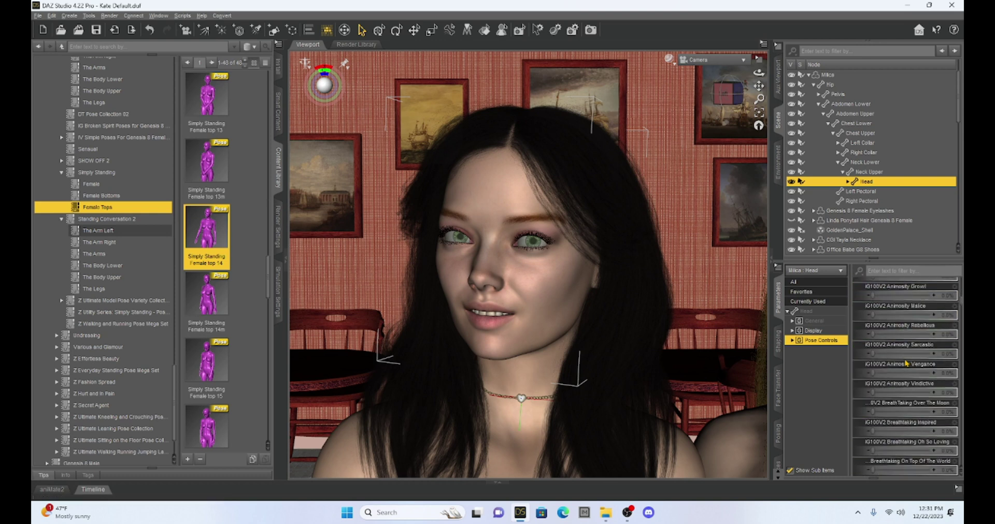
{"action": "scroll", "coordinate": [906, 362], "scroll_direction": "down", "scroll_amount": 10}
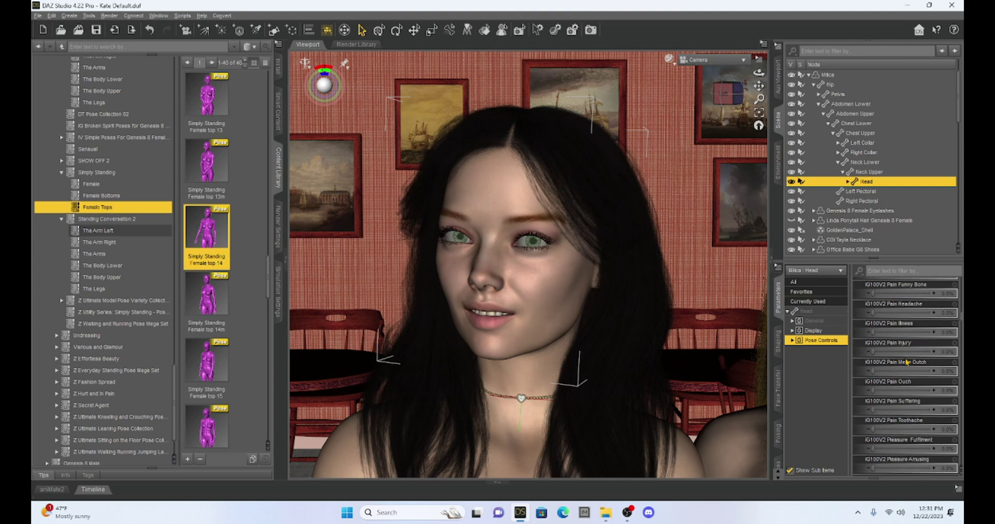
{"action": "scroll", "coordinate": [905, 362], "scroll_direction": "down", "scroll_amount": 10}
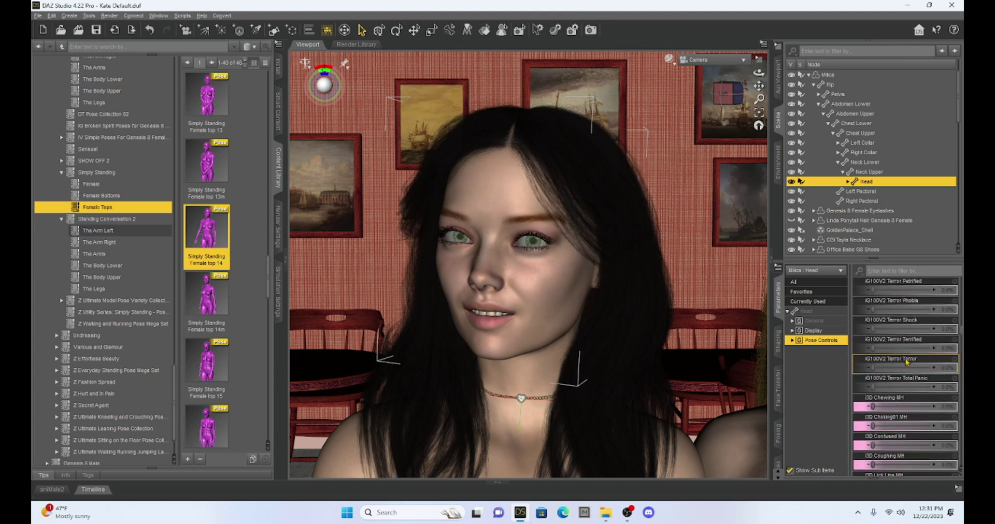
{"action": "scroll", "coordinate": [906, 361], "scroll_direction": "down", "scroll_amount": 3}
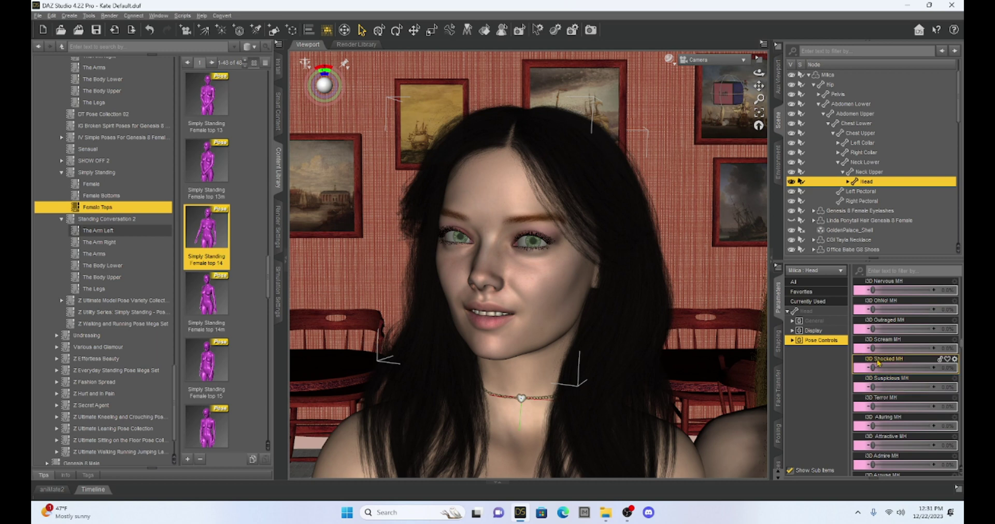
Try the Suspicious MH expression at 100% on the face and dial it back to nearly zero.
{"action": "mouse_move", "coordinate": [872, 348]}
{"action": "left_mouse_down"}
{"action": "mouse_move", "coordinate": [889, 347]}
{"action": "mouse_move", "coordinate": [867, 348]}
{"action": "left_mouse_up"}
{"action": "left_click_drag", "start_coordinate": [872, 387], "coordinate": [944, 394]}
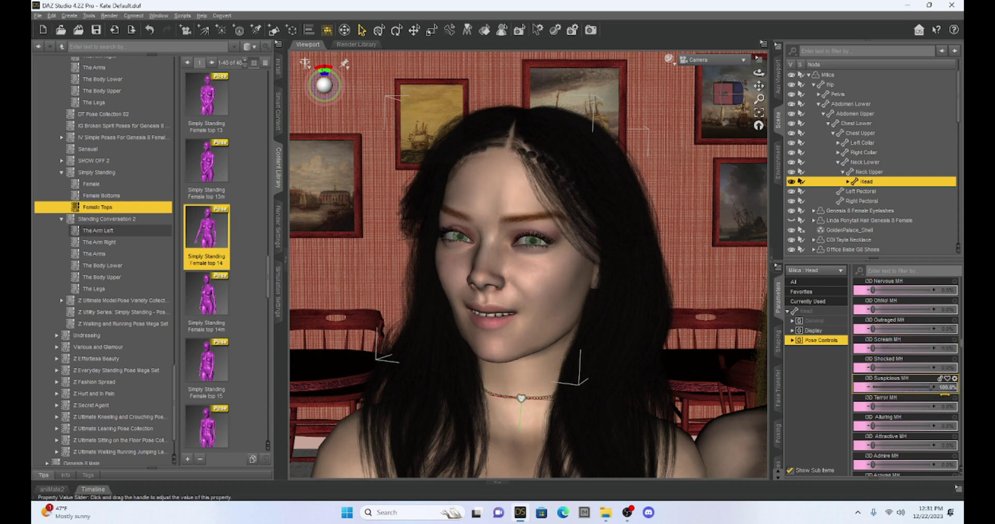
{"action": "left_click_drag", "start_coordinate": [874, 387], "coordinate": [873, 387]}
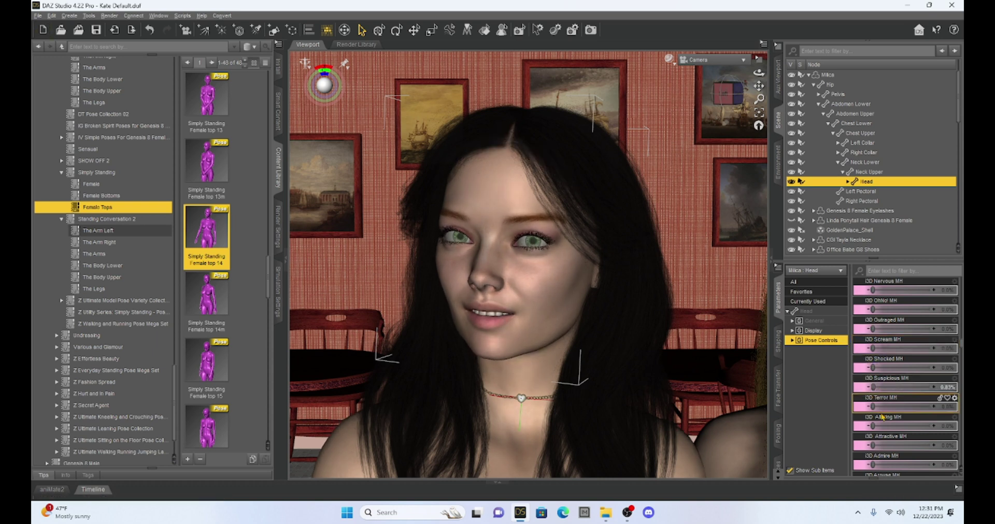
{"action": "mouse_move", "coordinate": [874, 426]}
{"action": "left_mouse_down"}
{"action": "mouse_move", "coordinate": [948, 426]}
{"action": "mouse_move", "coordinate": [870, 422]}
{"action": "left_mouse_up"}
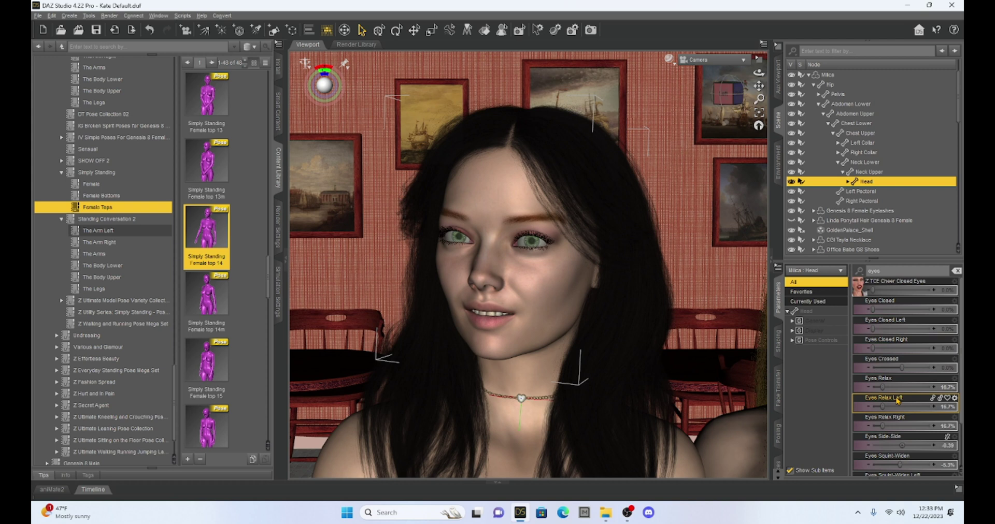
Filter the head's parameters by "eyes" and set Eyes Side-Side to about -0.58.
{"action": "scroll", "coordinate": [896, 401], "scroll_direction": "down", "scroll_amount": 2}
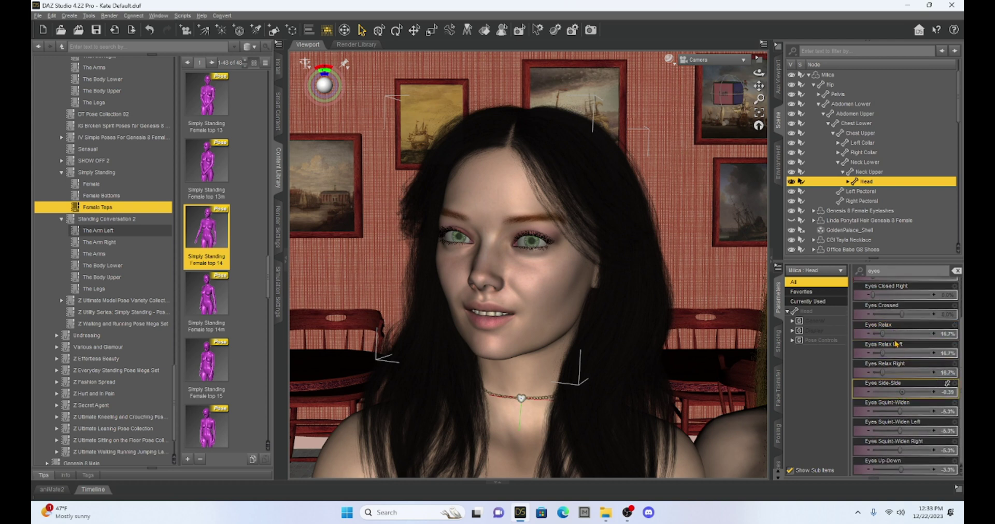
{"action": "left_click_drag", "start_coordinate": [907, 396], "coordinate": [902, 392]}
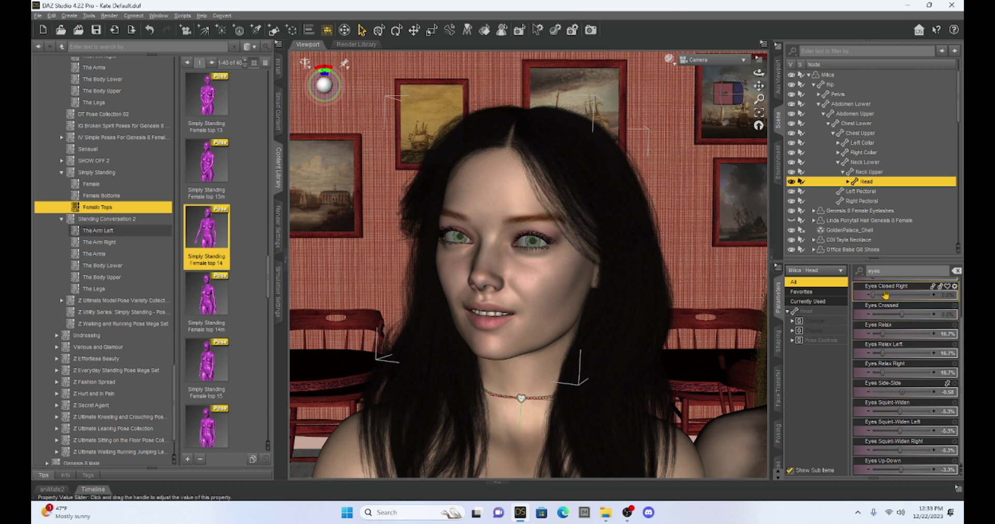
Mark the Eyes Up-Down and Eyes Side-Side parameters as favorites.
{"action": "scroll", "coordinate": [872, 275], "scroll_direction": "up", "scroll_amount": 1}
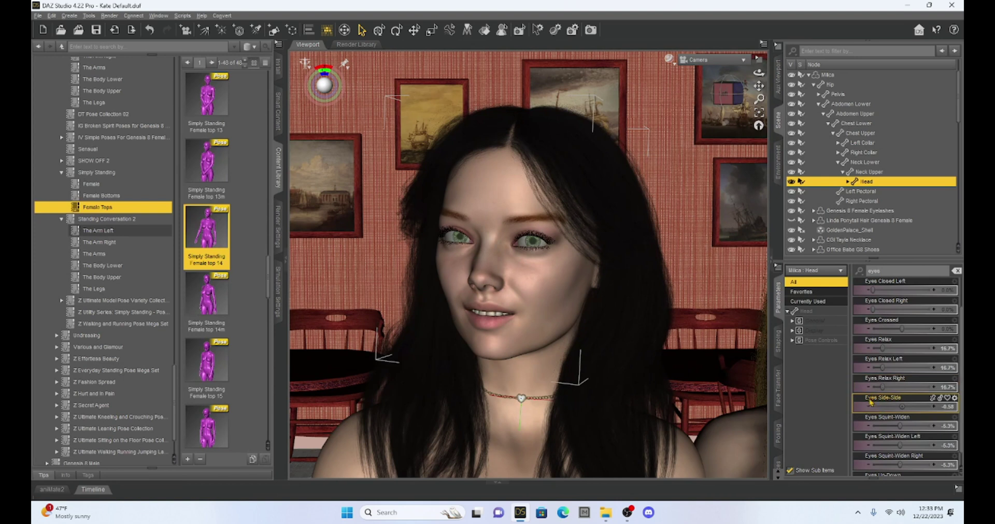
{"action": "scroll", "coordinate": [888, 404], "scroll_direction": "down", "scroll_amount": 1}
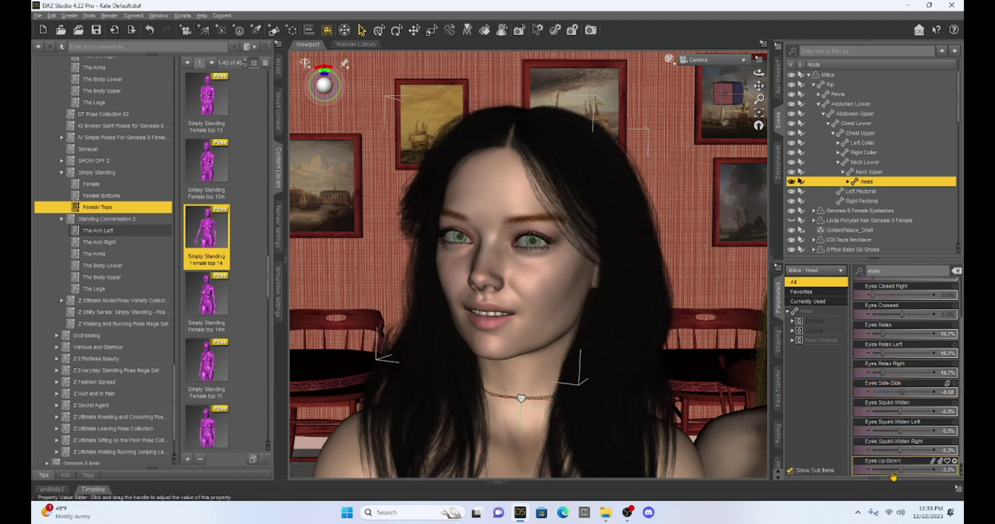
{"action": "left_click", "coordinate": [947, 461]}
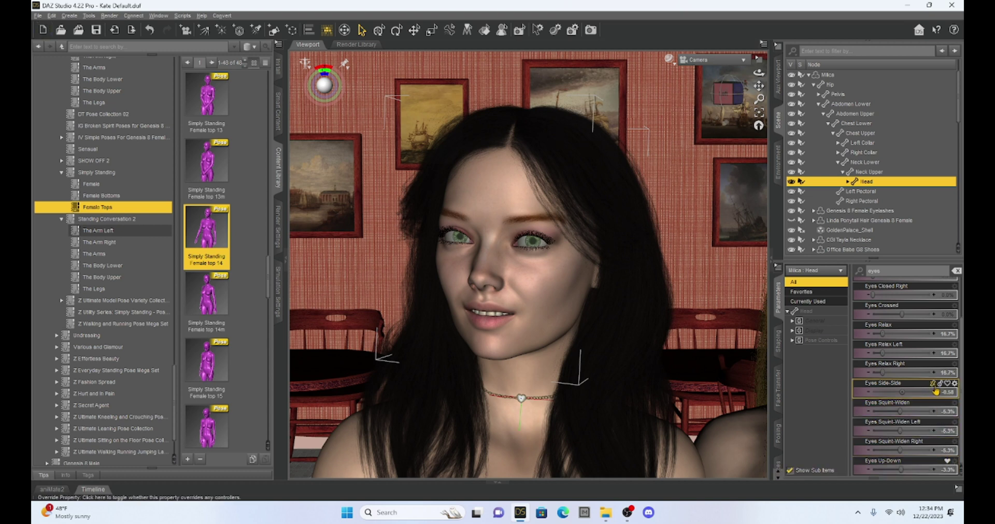
{"action": "left_click", "coordinate": [947, 384]}
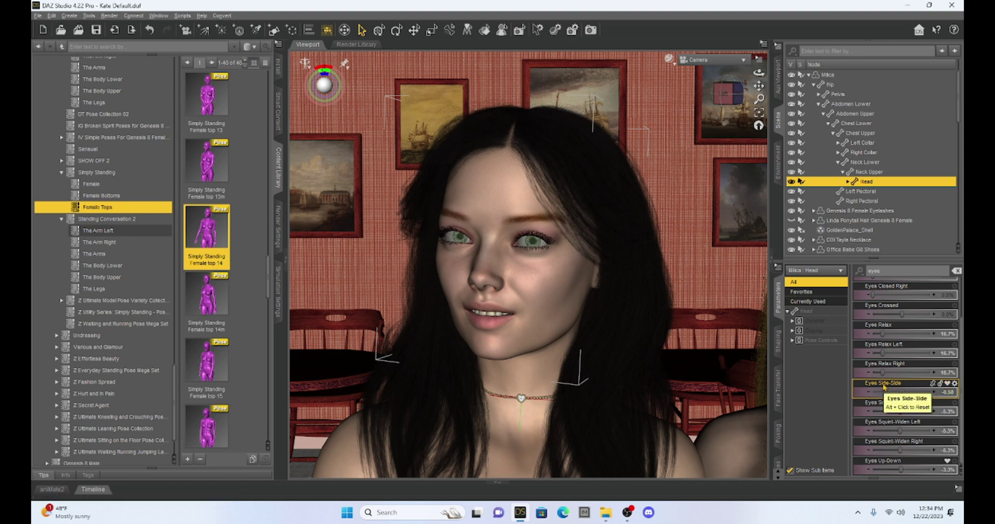
{"action": "left_click", "coordinate": [947, 385]}
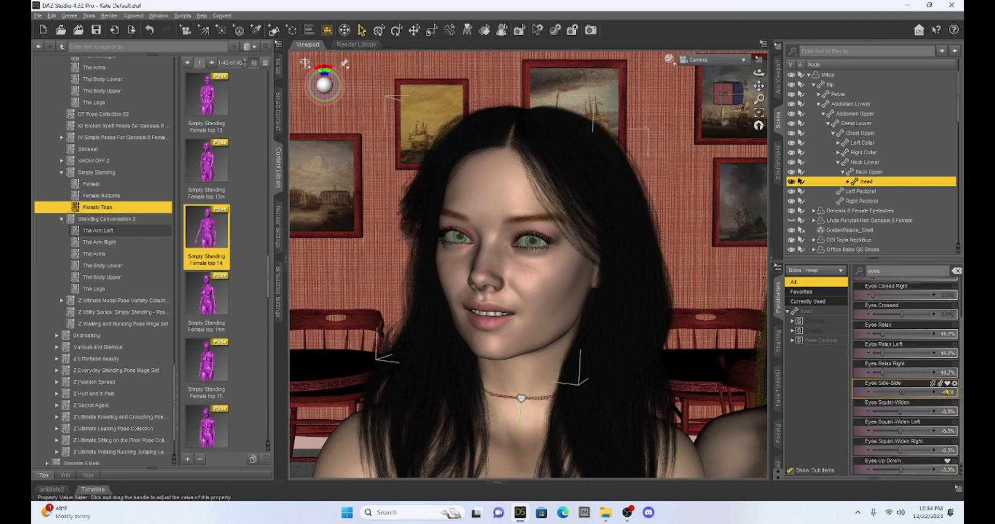
Review which of the head's eye parameters are listed as Favorites and as Currently Used.
{"action": "left_click", "coordinate": [798, 293]}
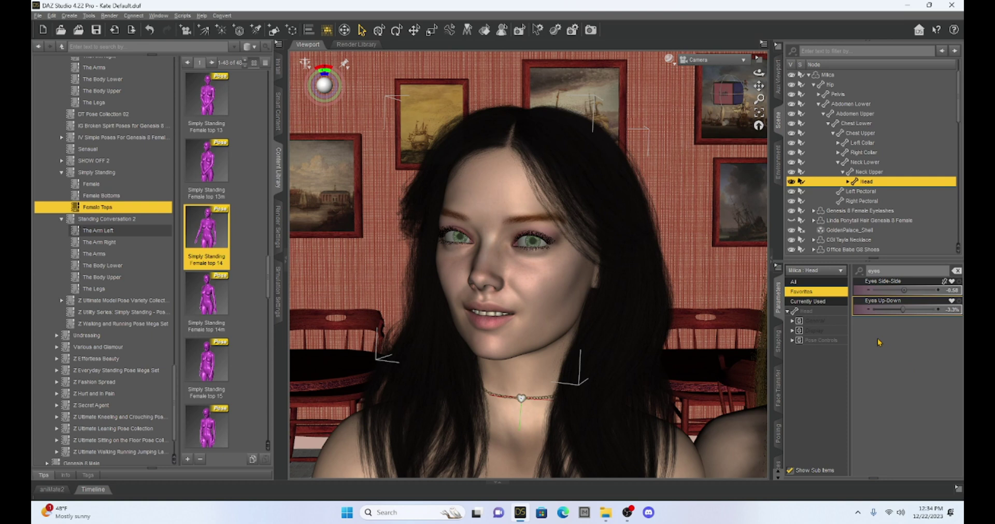
{"action": "left_click", "coordinate": [802, 301]}
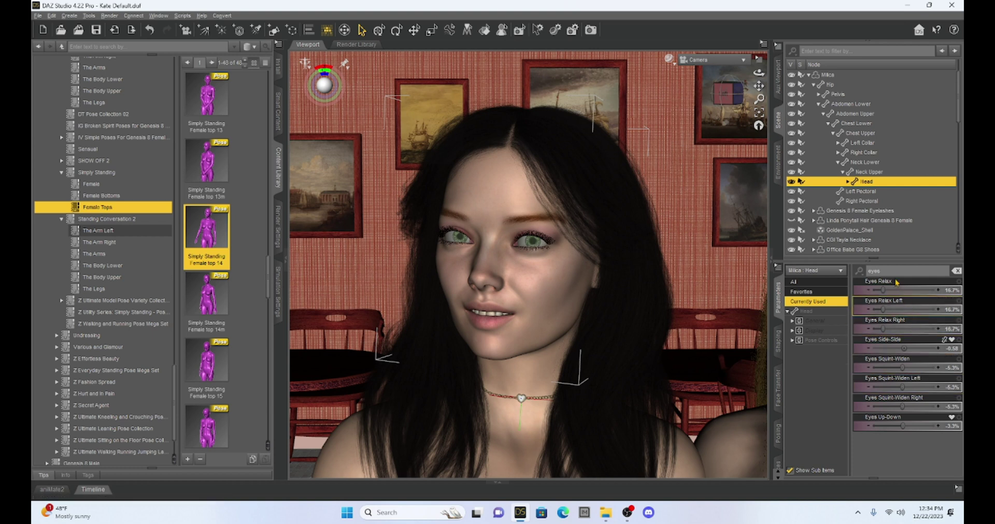
{"action": "left_click", "coordinate": [816, 292]}
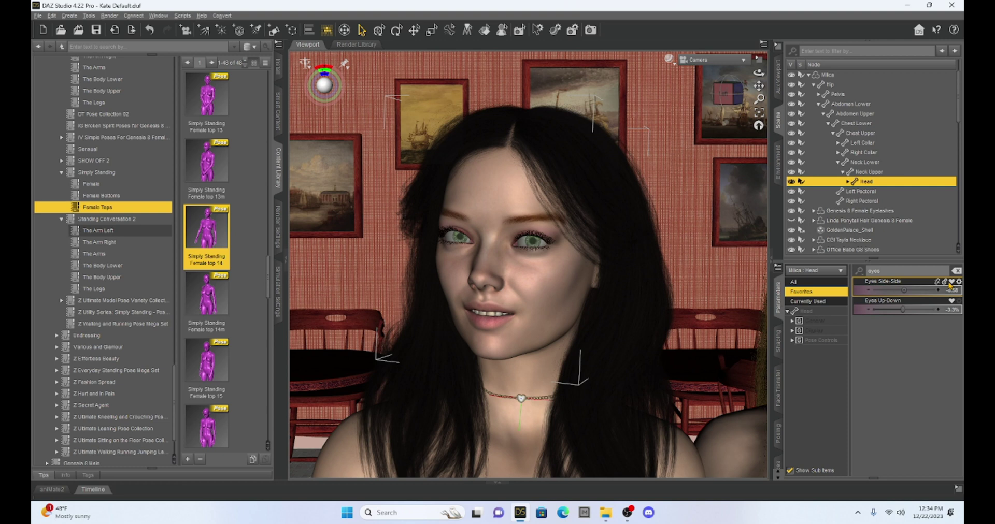
Add the Eyes Closed parameter to the favorites from the full list of eye parameters.
{"action": "left_click", "coordinate": [800, 283]}
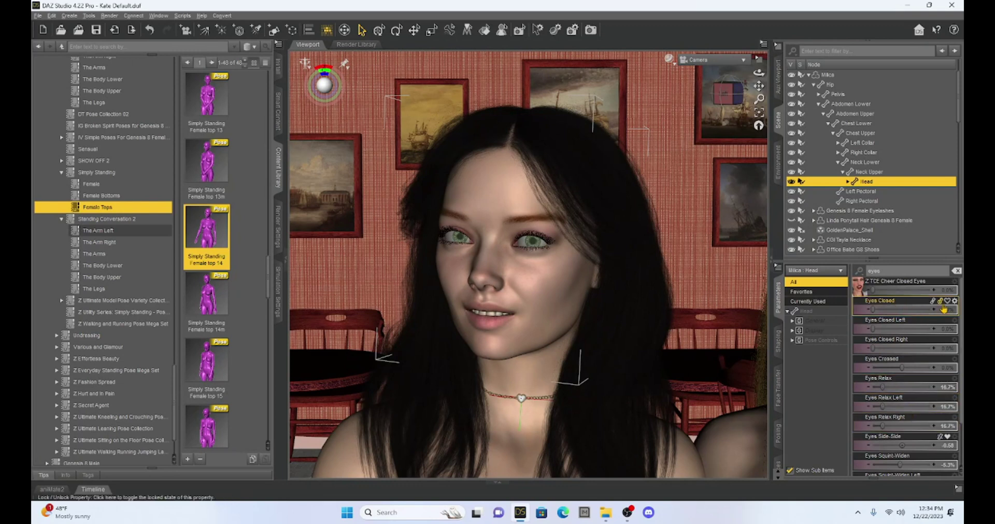
{"action": "left_click", "coordinate": [946, 301]}
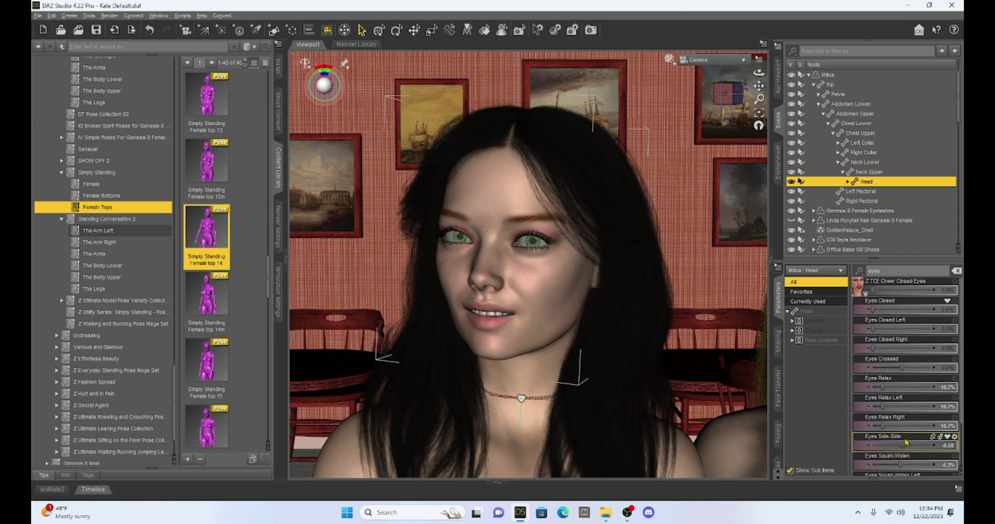
{"action": "scroll", "coordinate": [906, 438], "scroll_direction": "down", "scroll_amount": 3}
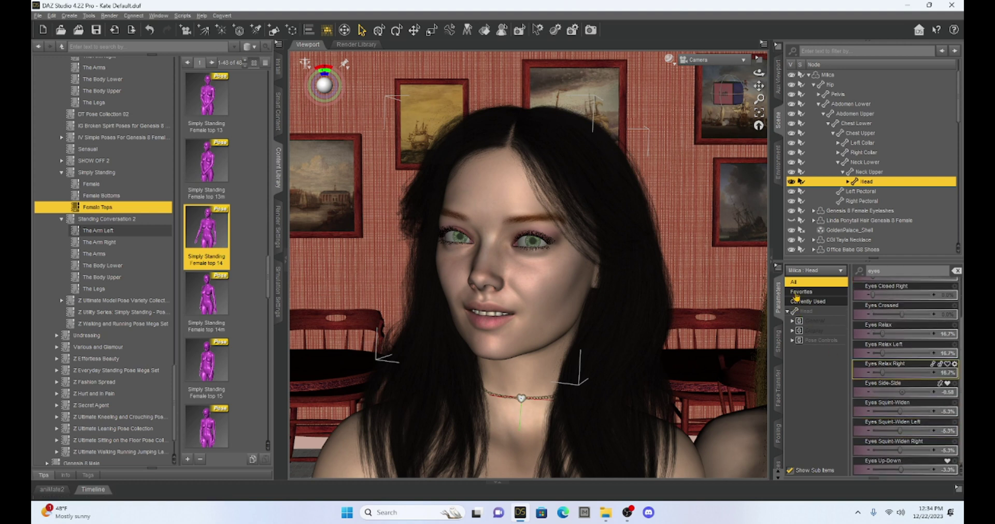
Show only the favorite eye parameters and set Eyes Up-Down to about -2.3%.
{"action": "left_click", "coordinate": [797, 293]}
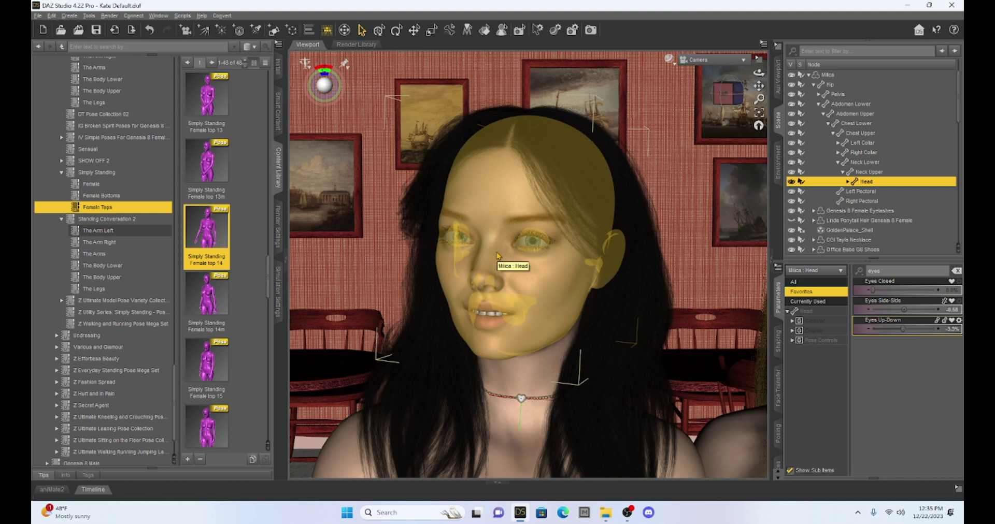
{"action": "left_click_drag", "start_coordinate": [901, 340], "coordinate": [905, 342]}
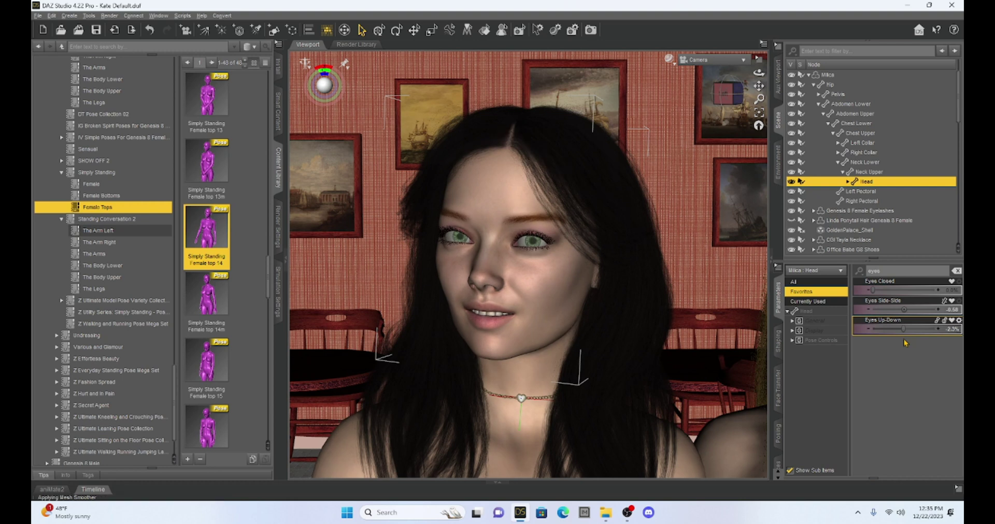
Show all eye parameters again and unlock Eyes Closed.
{"action": "left_click", "coordinate": [793, 282]}
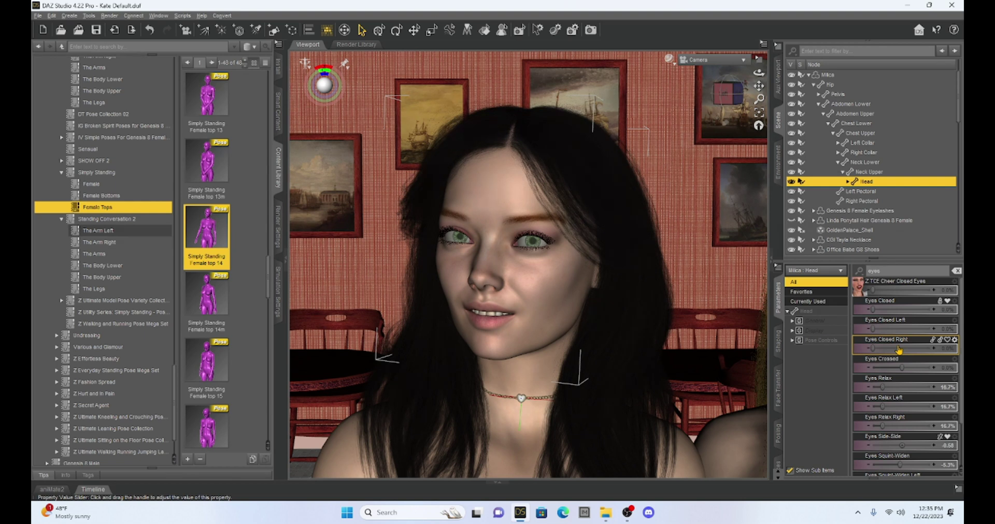
{"action": "left_click", "coordinate": [940, 306]}
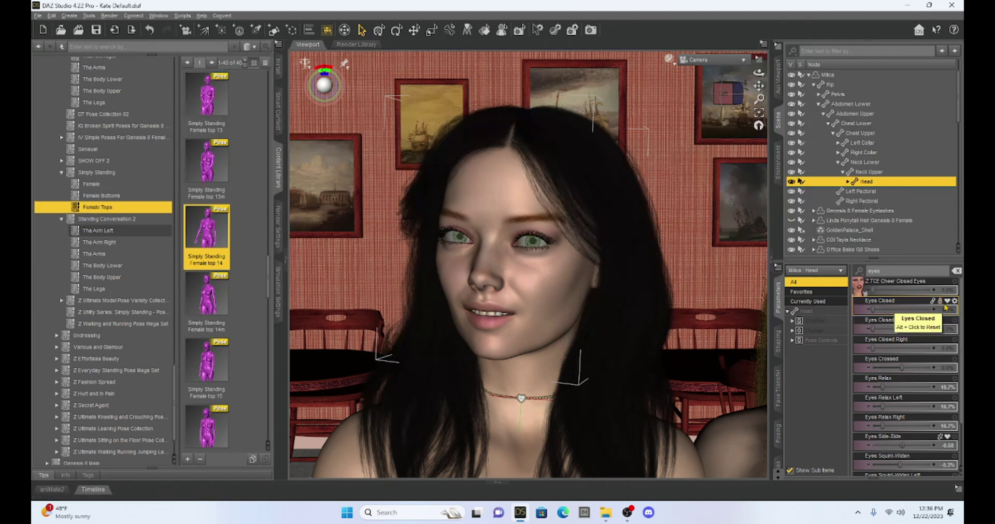
{"action": "left_click", "coordinate": [940, 304]}
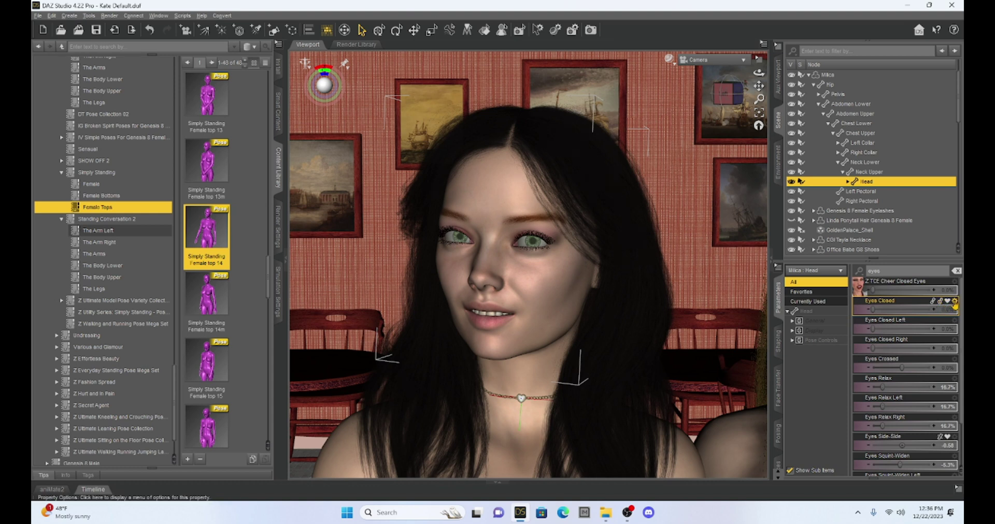
Reset the Eyes Closed parameter to its default value and reset its attributes.
{"action": "left_click", "coordinate": [954, 302]}
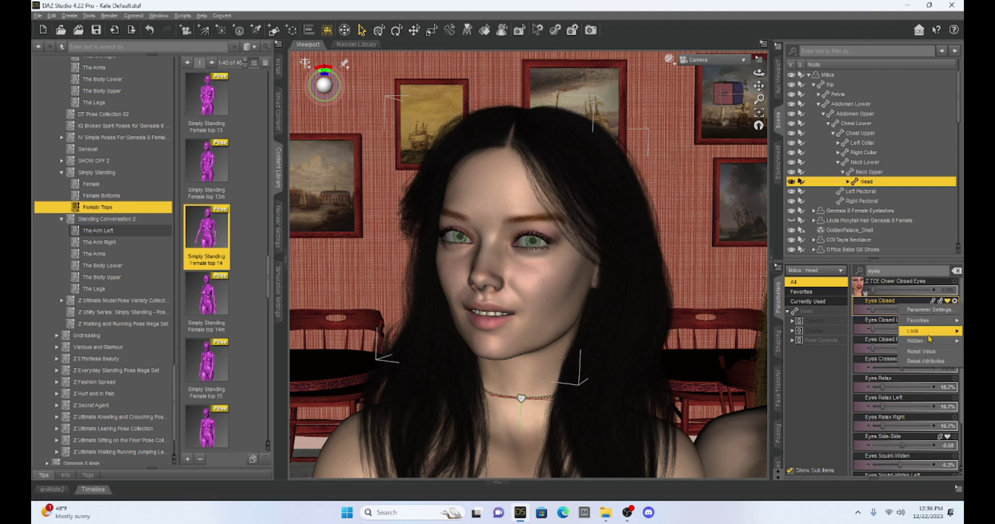
{"action": "mouse_move", "coordinate": [931, 334]}
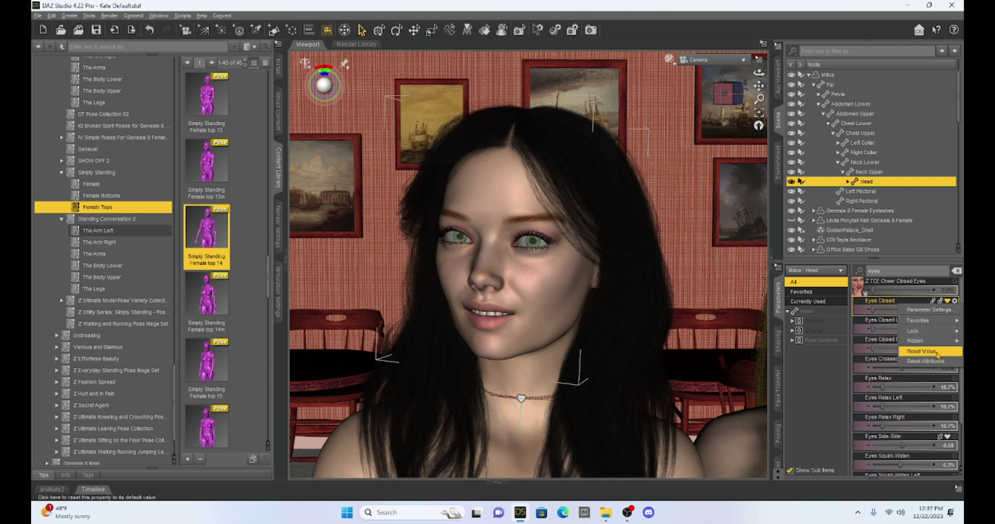
{"action": "left_click", "coordinate": [936, 352]}
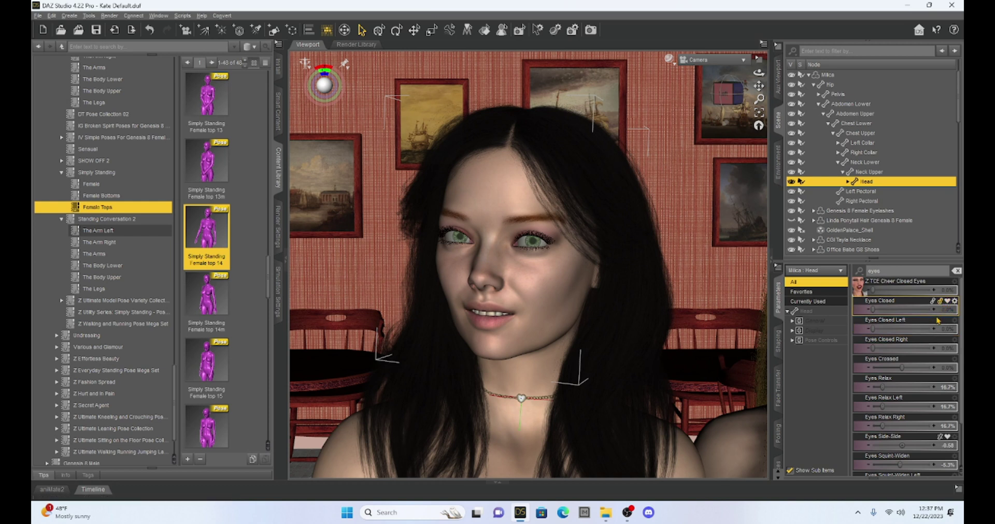
{"action": "left_click", "coordinate": [954, 301]}
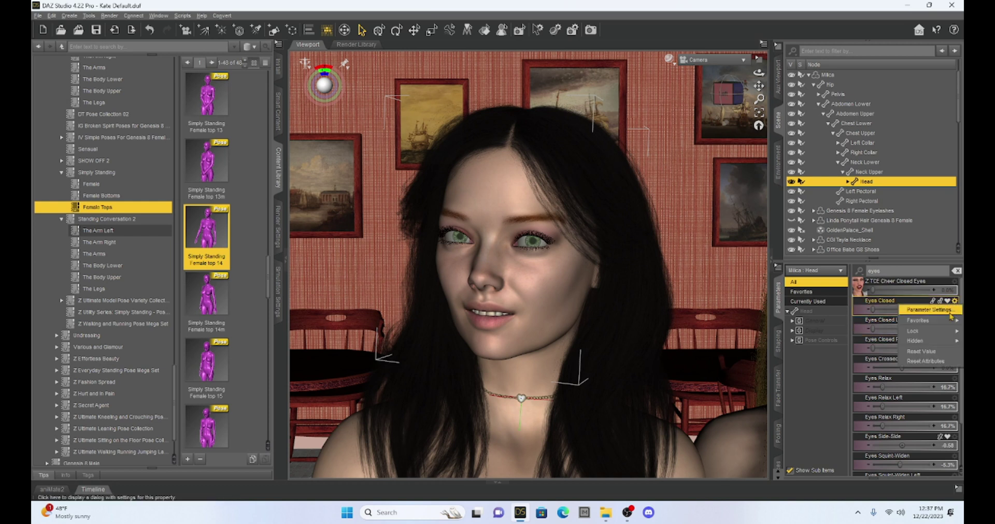
{"action": "left_click", "coordinate": [924, 363]}
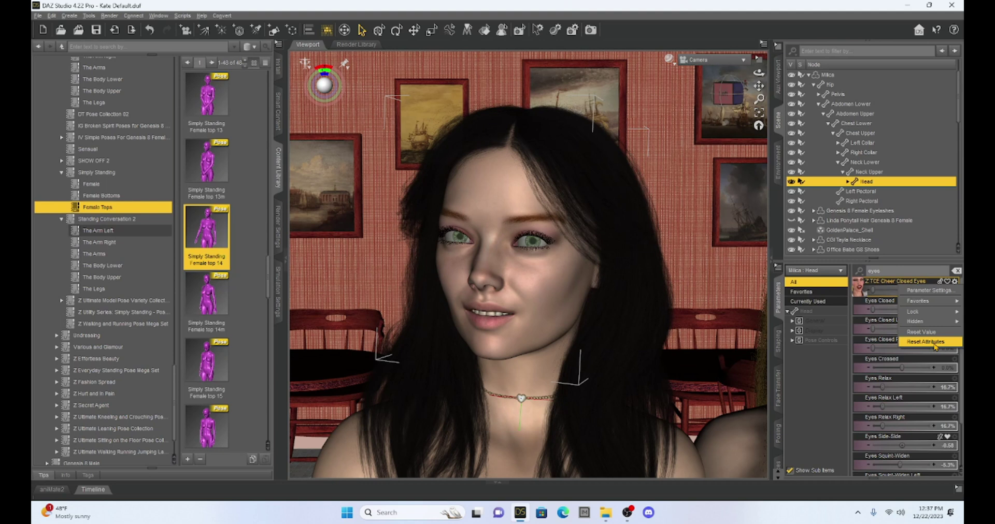
Open the parameter settings of Z TCE Cheer Closed Eyes, view its keys, and disable Use Limits and As Percent.
{"action": "left_click", "coordinate": [929, 291]}
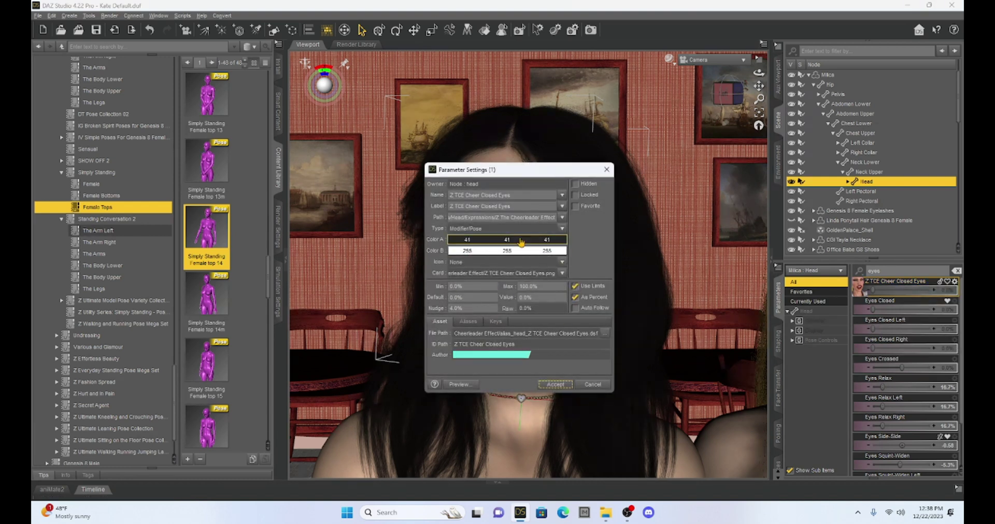
{"action": "left_click", "coordinate": [496, 321]}
{"action": "left_click", "coordinate": [575, 286]}
{"action": "left_click", "coordinate": [575, 296]}
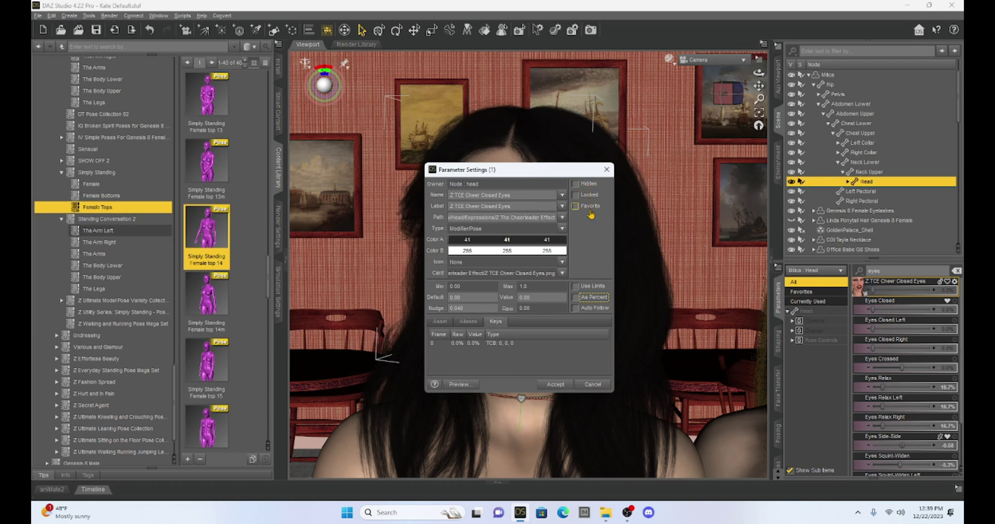
Re-enable Use Limits and As Percent for the Z TCE Cheer Closed Eyes parameter.
{"action": "left_click", "coordinate": [575, 288]}
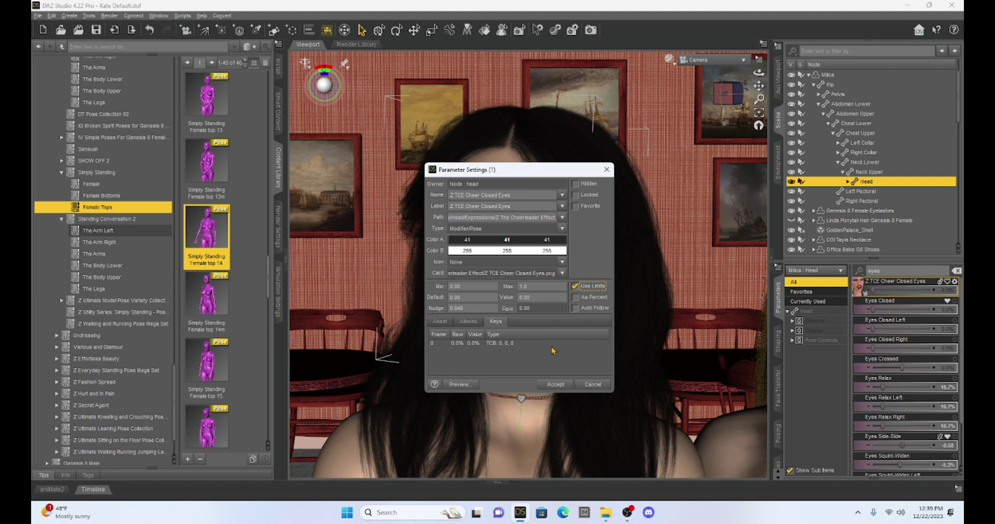
{"action": "left_click", "coordinate": [593, 290]}
{"action": "left_click", "coordinate": [590, 290]}
{"action": "left_click", "coordinate": [574, 287]}
{"action": "left_click", "coordinate": [575, 287]}
{"action": "left_click", "coordinate": [574, 297]}
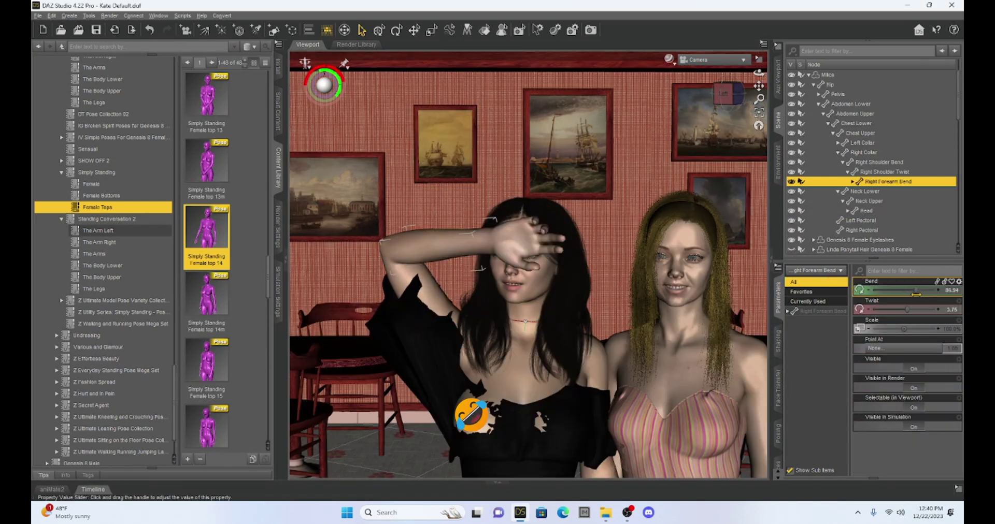
Lower the dark-haired figure's Right Forearm Bend to about 36.5, then nudge it up in small increments to about 39.97.
{"action": "mouse_move", "coordinate": [914, 291]}
{"action": "left_mouse_down"}
{"action": "mouse_move", "coordinate": [892, 283]}
{"action": "mouse_move", "coordinate": [924, 317]}
{"action": "mouse_move", "coordinate": [895, 291]}
{"action": "left_mouse_up"}
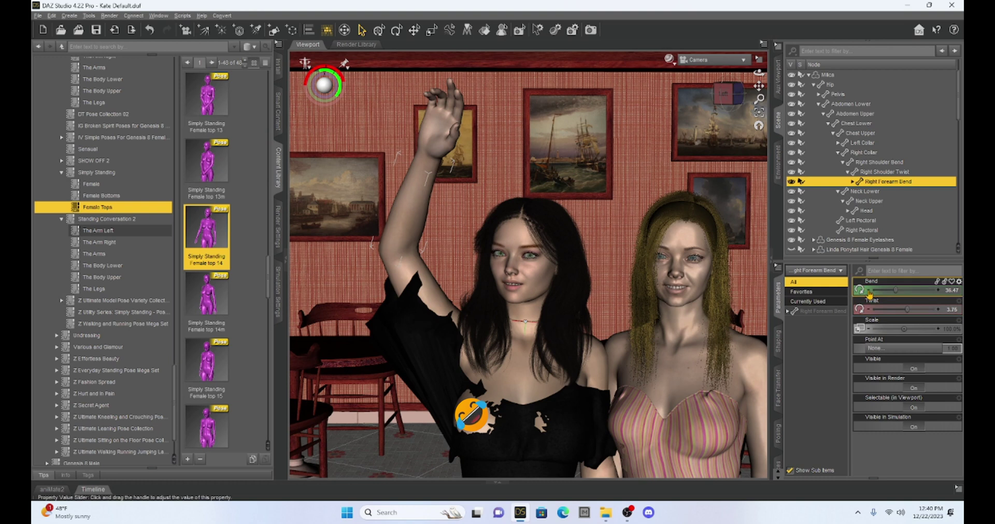
{"action": "left_click", "coordinate": [938, 291]}
{"action": "left_click", "coordinate": [938, 292]}
{"action": "left_click", "coordinate": [939, 292]}
{"action": "left_click", "coordinate": [938, 292]}
{"action": "left_click", "coordinate": [938, 292]}
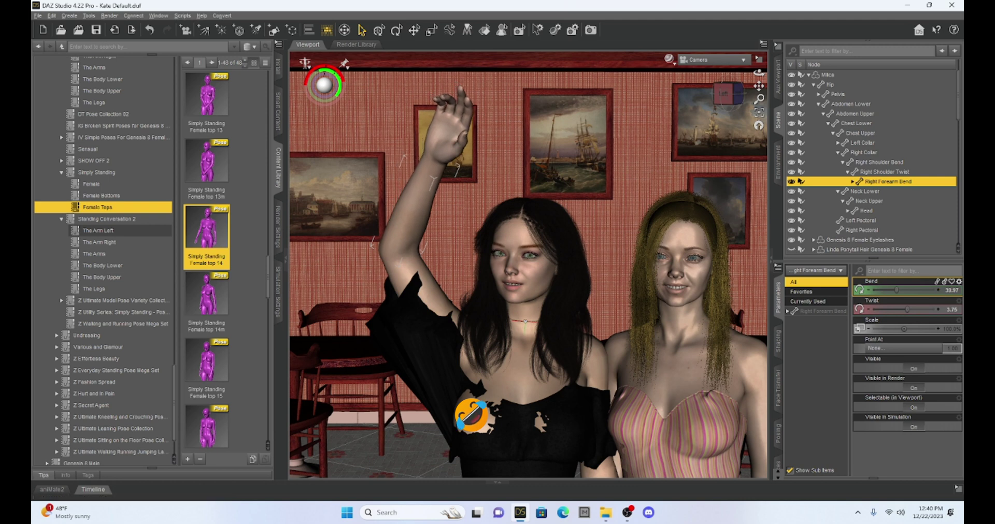
Check the limits and nudge amount in the parameter settings of the right forearm's Bend.
{"action": "left_click", "coordinate": [957, 281]}
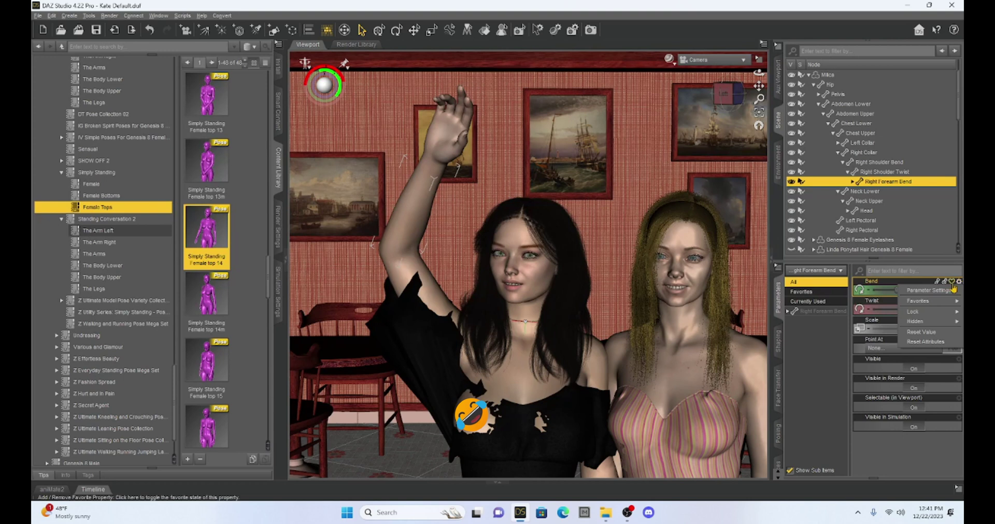
{"action": "left_click", "coordinate": [929, 290]}
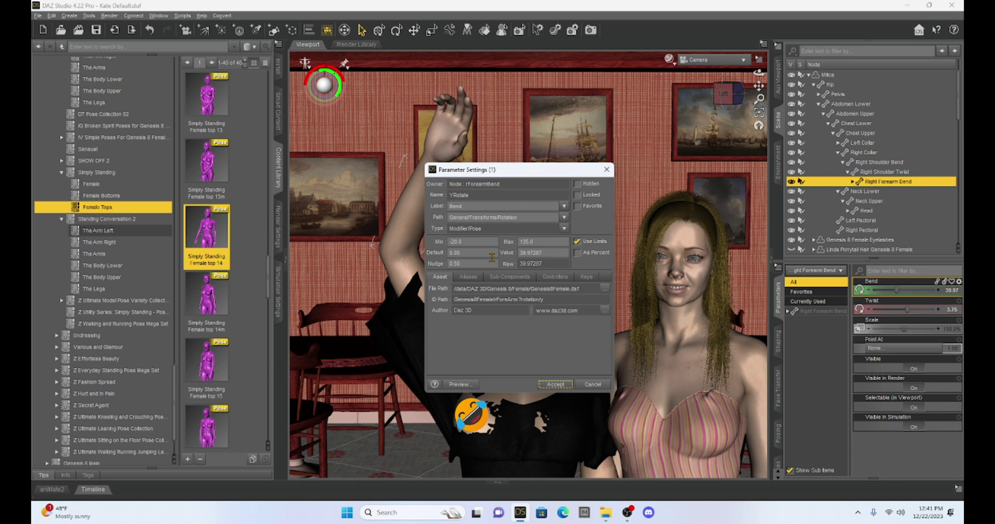
{"action": "key", "text": "Return"}
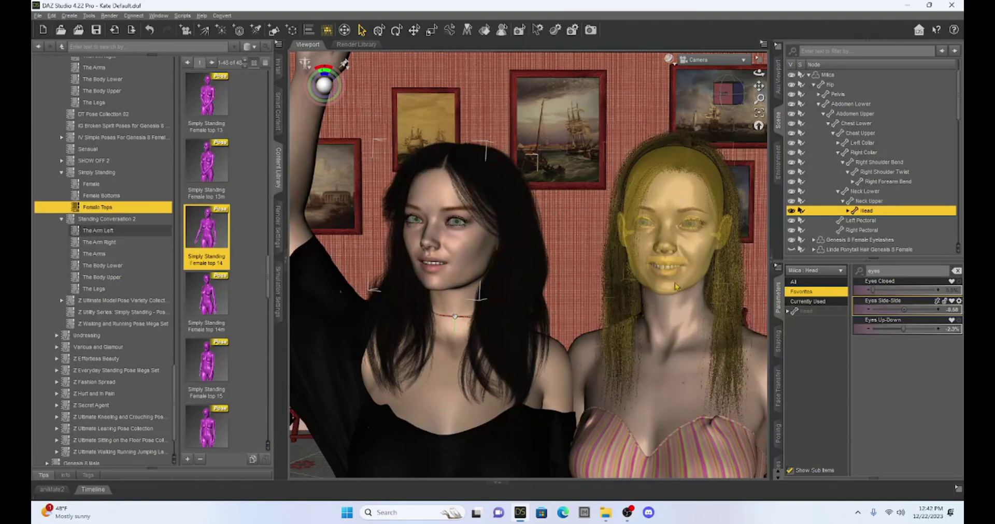
Select the blonde figure's head and show all of its eye parameters instead of only the favorites.
{"action": "left_click", "coordinate": [695, 259]}
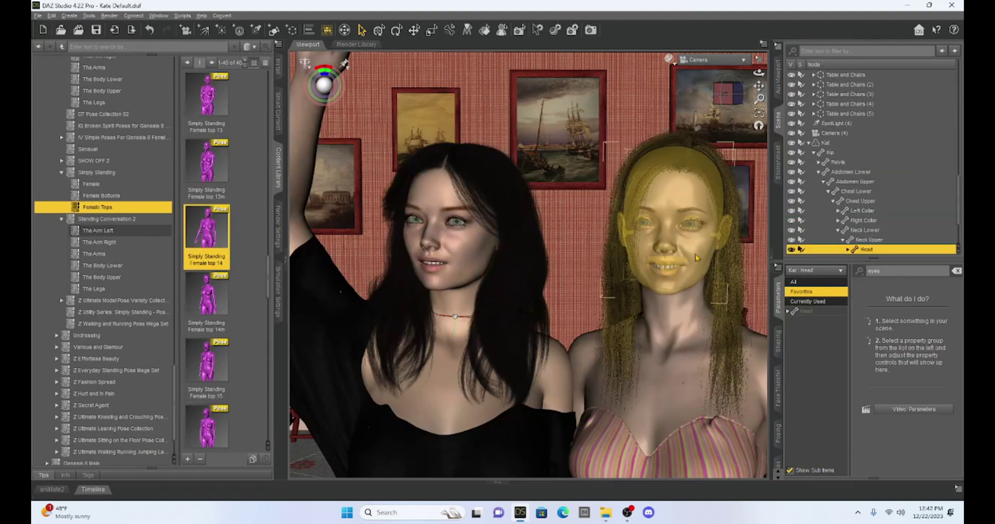
{"action": "left_click", "coordinate": [810, 284]}
{"action": "left_click", "coordinate": [809, 291]}
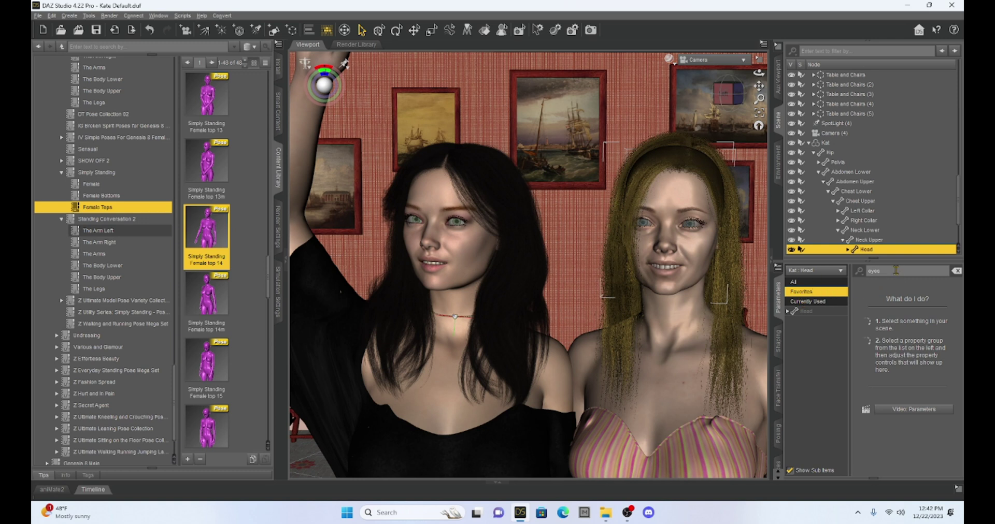
{"action": "left_click", "coordinate": [846, 282]}
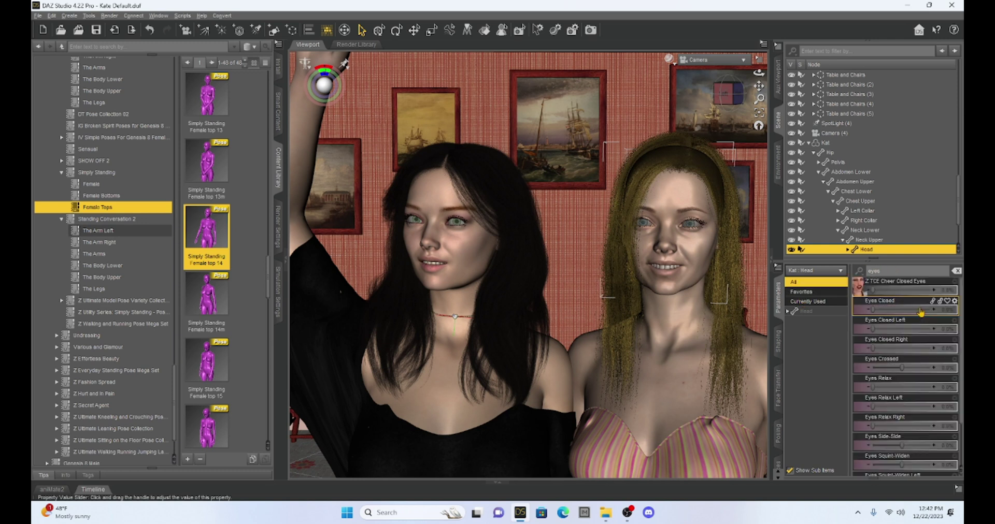
Add Eyes Closed, Eyes Side-Side and Eyes Up-Down to the blonde figure's favorites and show only the favorites.
{"action": "left_click", "coordinate": [947, 301]}
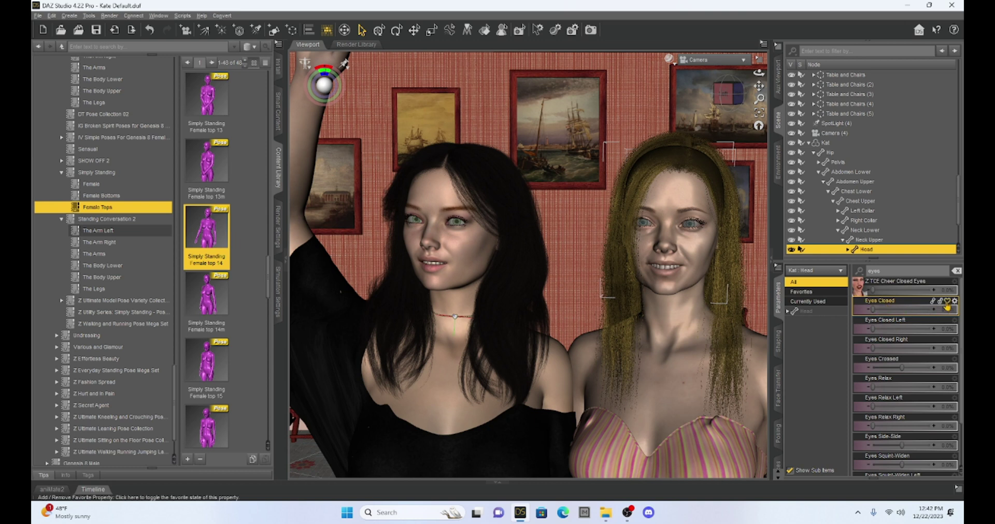
{"action": "left_click", "coordinate": [947, 436]}
{"action": "scroll", "coordinate": [927, 421], "scroll_direction": "down", "scroll_amount": 3}
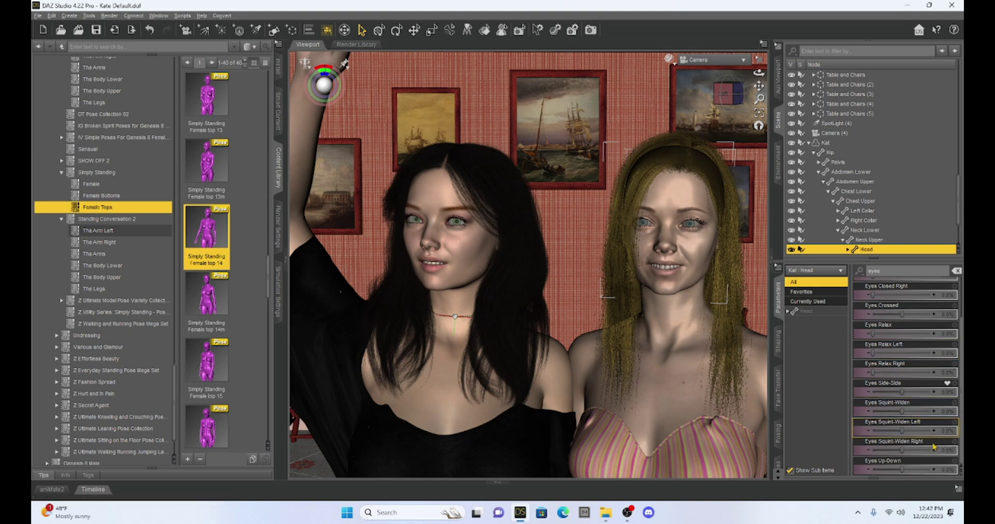
{"action": "left_click", "coordinate": [947, 462]}
{"action": "left_click", "coordinate": [800, 292]}
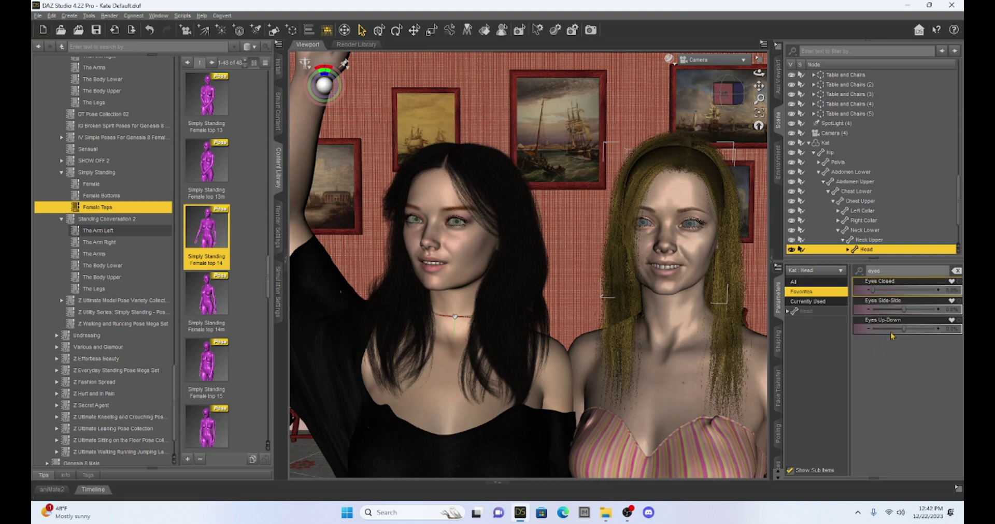
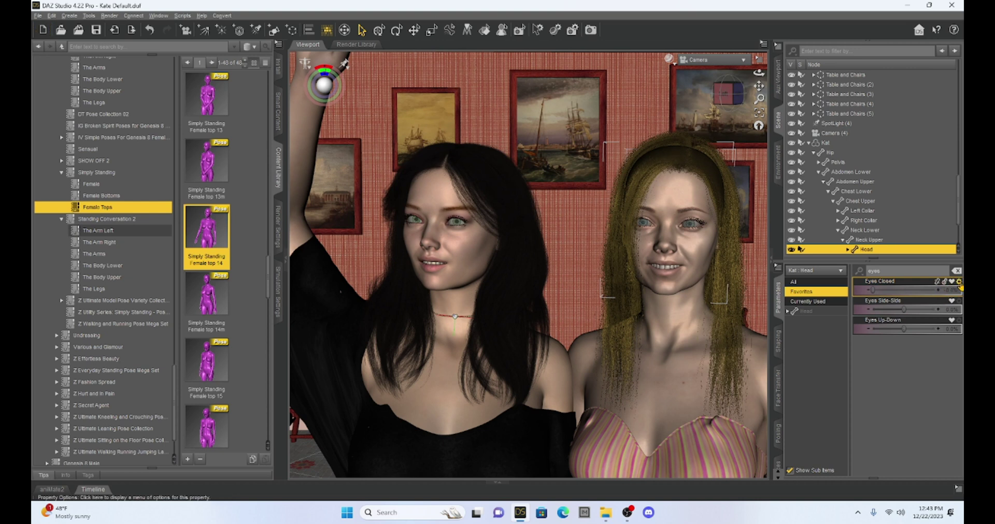
Examine the list of controllers in the parameter settings of the blonde figure's Eyes Closed parameter.
{"action": "left_click", "coordinate": [958, 281]}
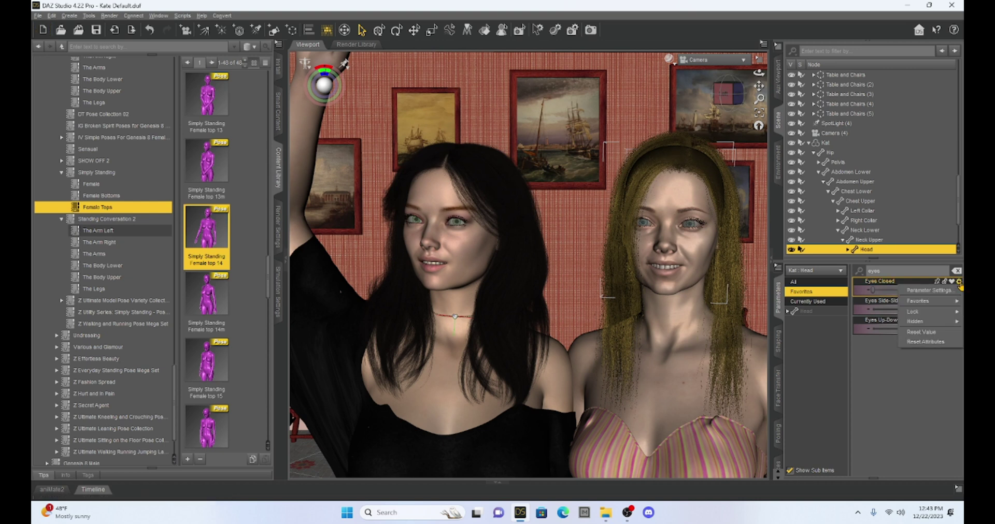
{"action": "left_click", "coordinate": [934, 292]}
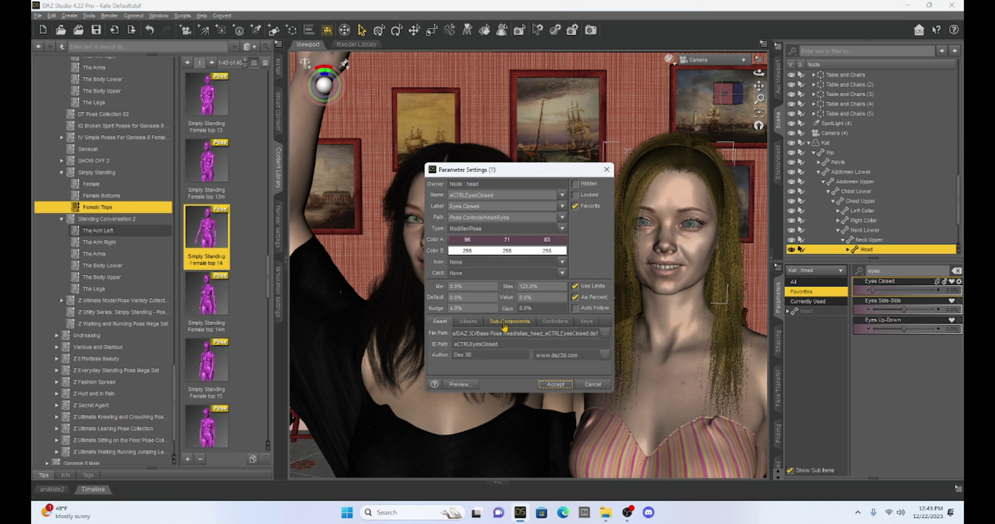
{"action": "left_click", "coordinate": [550, 322]}
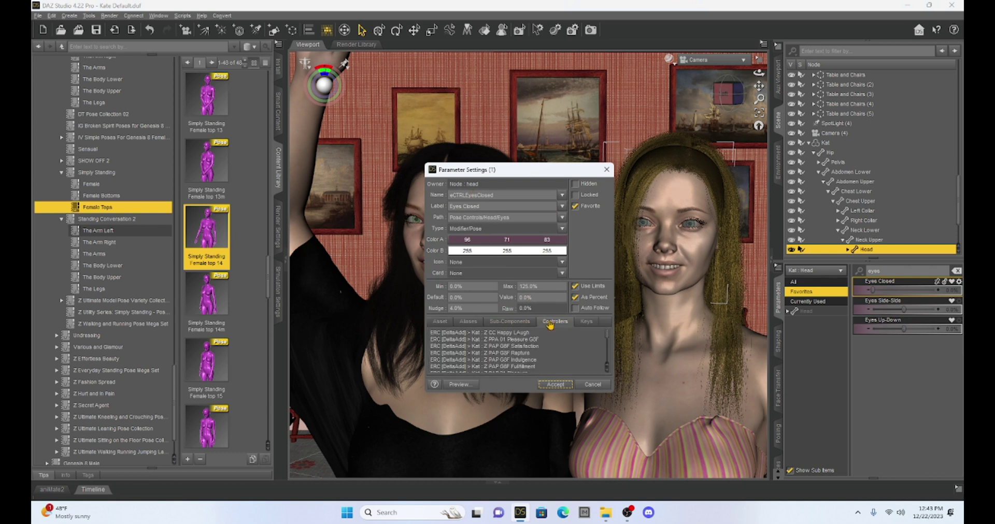
{"action": "scroll", "coordinate": [495, 347], "scroll_direction": "down", "scroll_amount": 2}
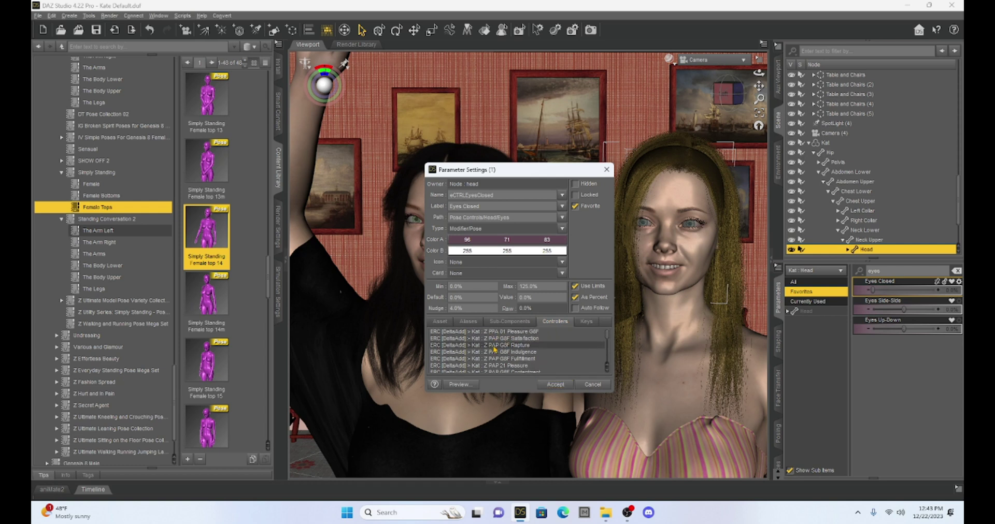
{"action": "scroll", "coordinate": [495, 348], "scroll_direction": "down", "scroll_amount": 6}
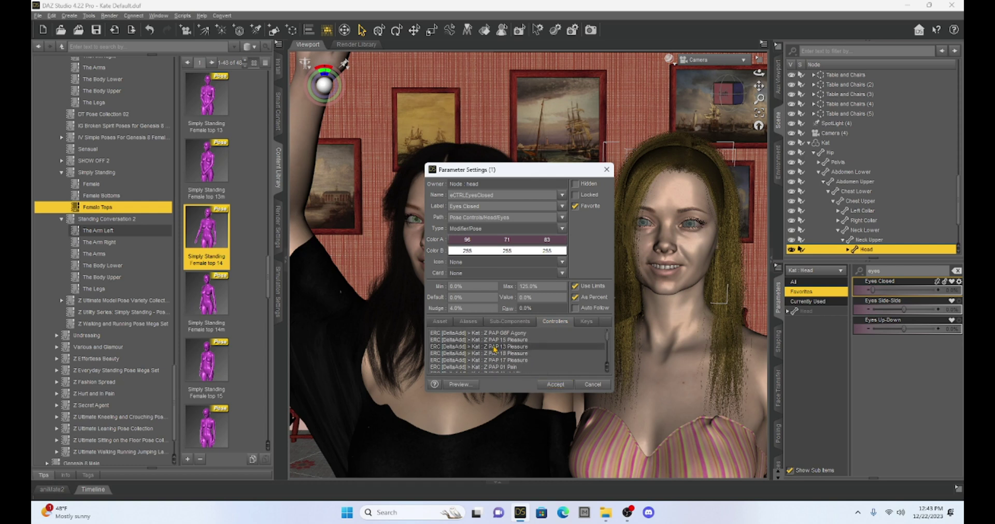
{"action": "scroll", "coordinate": [544, 346], "scroll_direction": "up", "scroll_amount": 2}
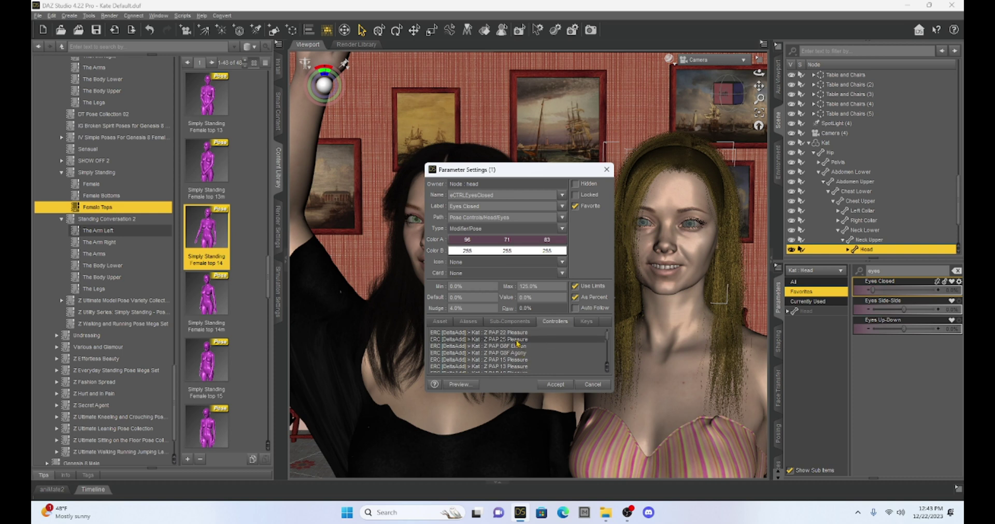
{"action": "scroll", "coordinate": [541, 354], "scroll_direction": "up", "scroll_amount": 5}
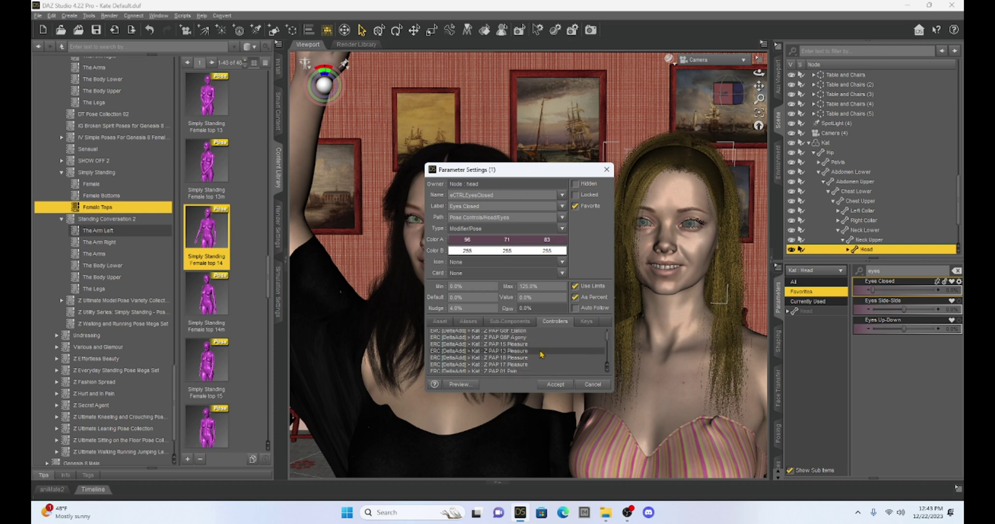
{"action": "scroll", "coordinate": [542, 355], "scroll_direction": "down", "scroll_amount": 10}
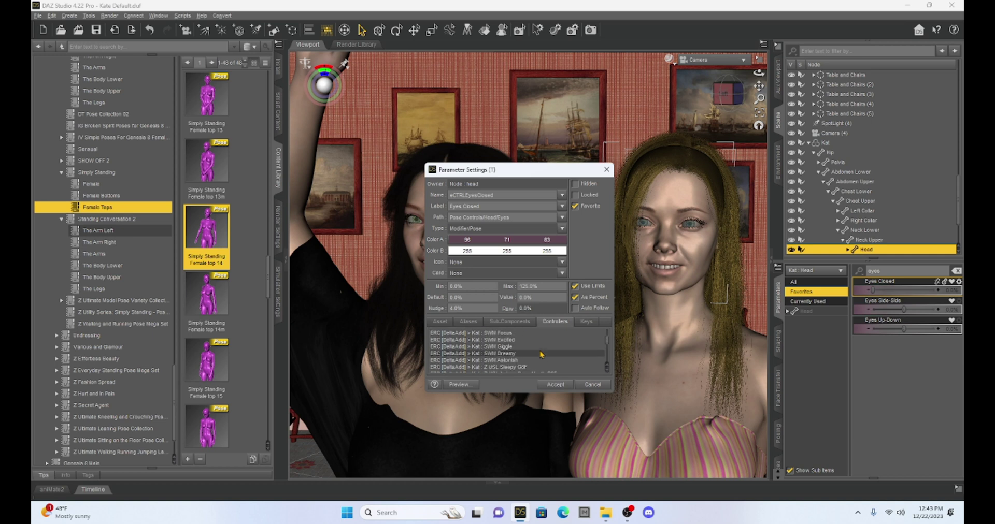
{"action": "scroll", "coordinate": [541, 355], "scroll_direction": "down", "scroll_amount": 8}
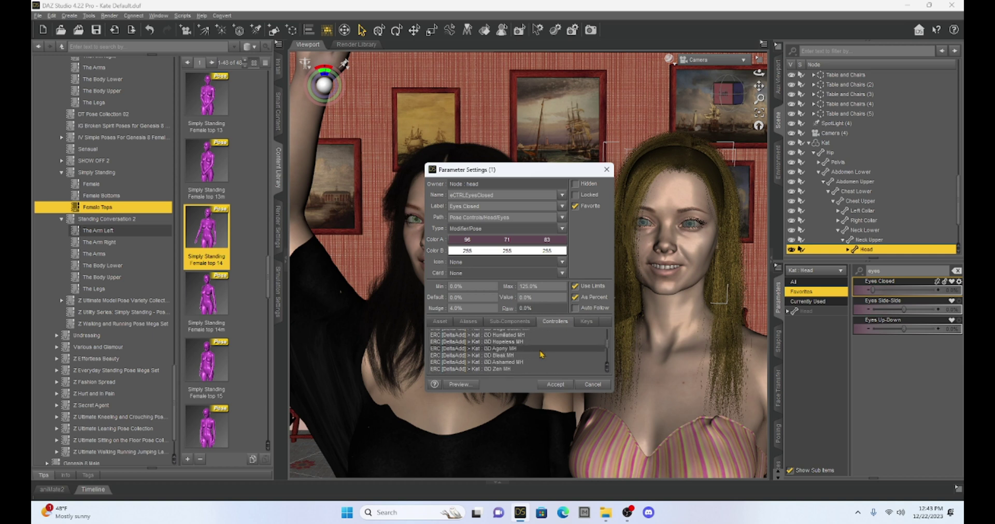
{"action": "scroll", "coordinate": [539, 354], "scroll_direction": "down", "scroll_amount": 1}
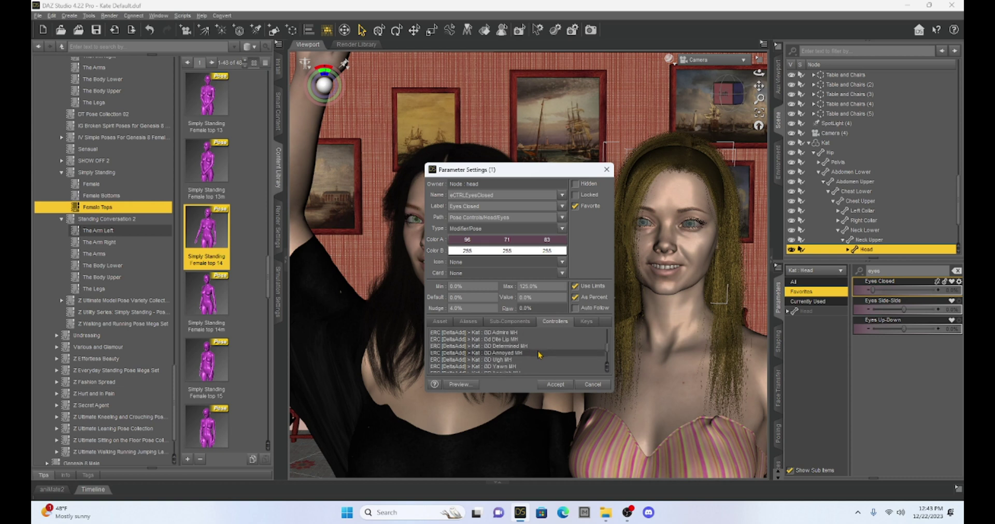
{"action": "scroll", "coordinate": [541, 354], "scroll_direction": "down", "scroll_amount": 6}
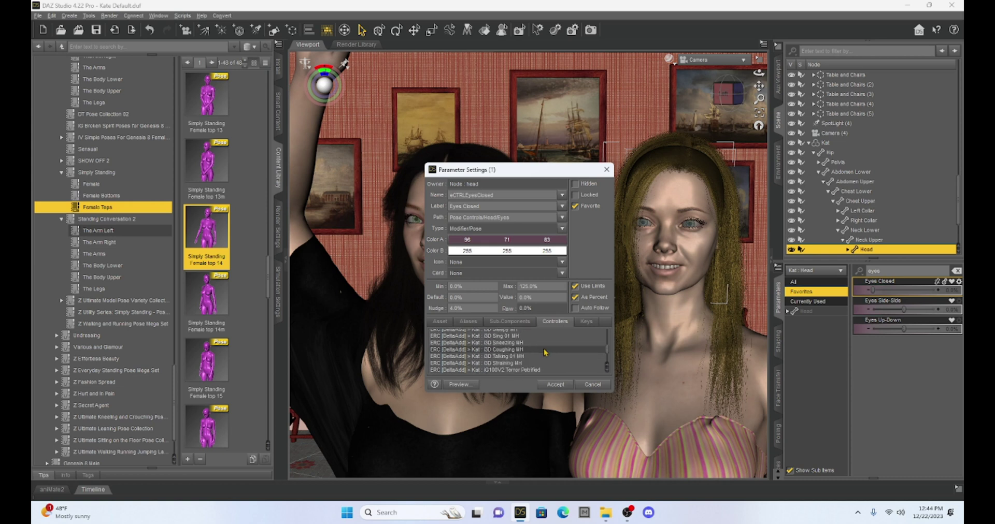
{"action": "scroll", "coordinate": [544, 354], "scroll_direction": "down", "scroll_amount": 3}
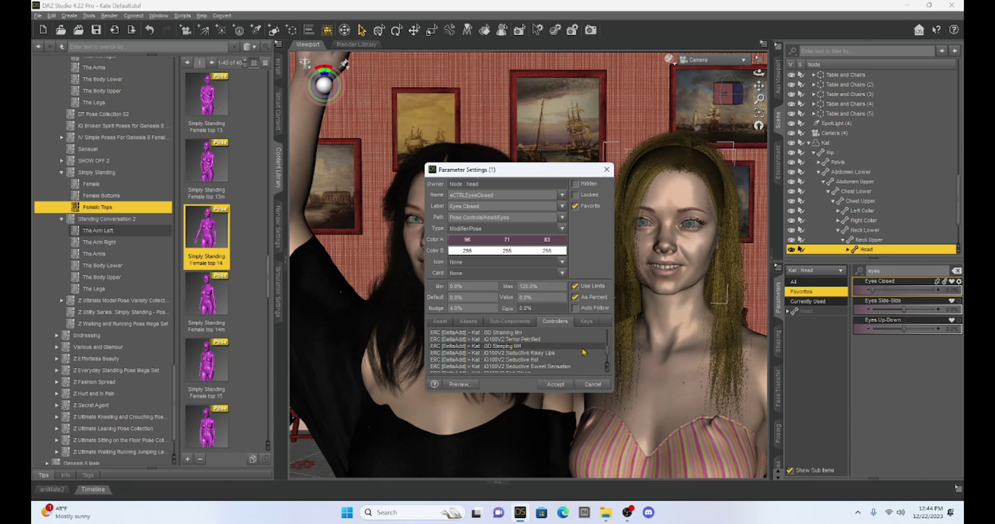
{"action": "scroll", "coordinate": [583, 352], "scroll_direction": "down", "scroll_amount": 10}
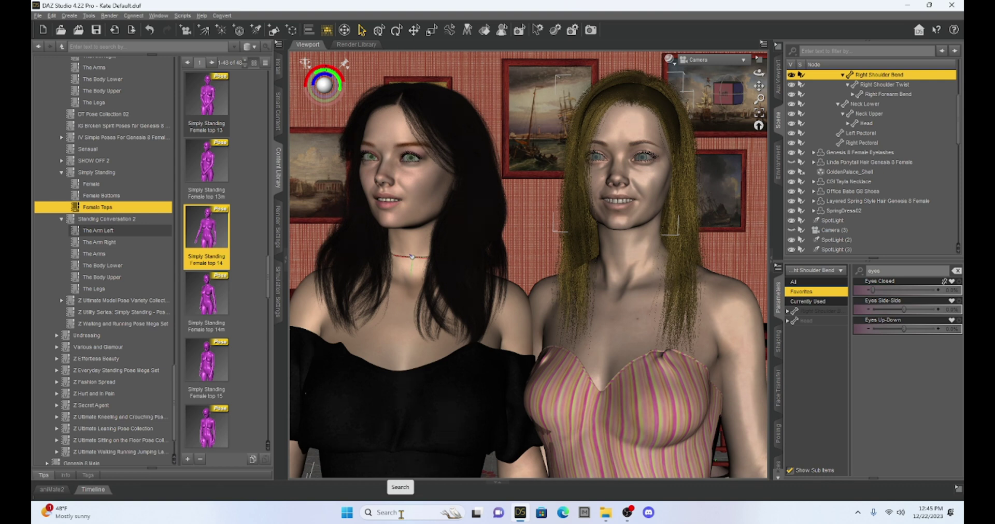
Collapse the panes on both sides to enlarge the viewport and pan the camera so both figures sit slightly lower.
{"action": "left_click_drag", "start_coordinate": [207, 96], "coordinate": [289, 265]}
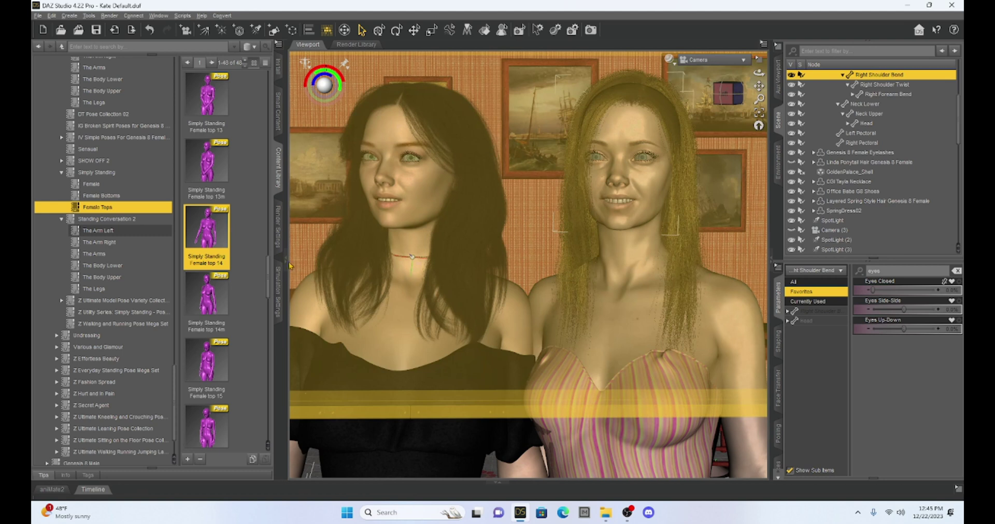
{"action": "left_click", "coordinate": [288, 264]}
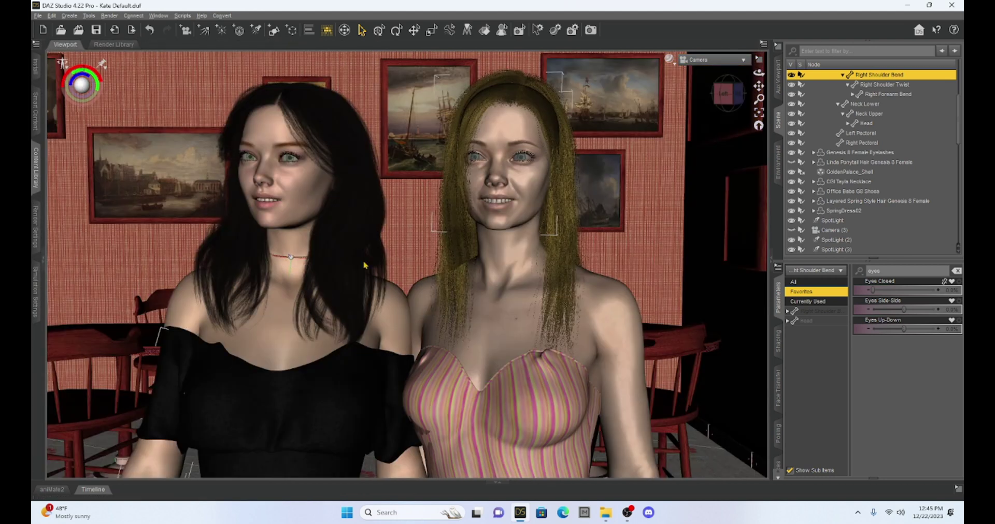
{"action": "left_click", "coordinate": [771, 264]}
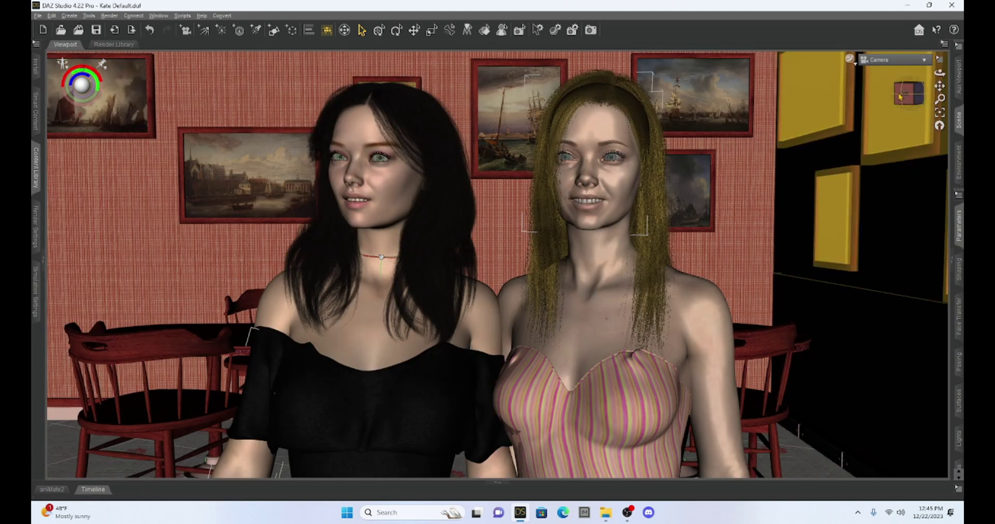
{"action": "left_click_drag", "start_coordinate": [939, 85], "coordinate": [939, 85]}
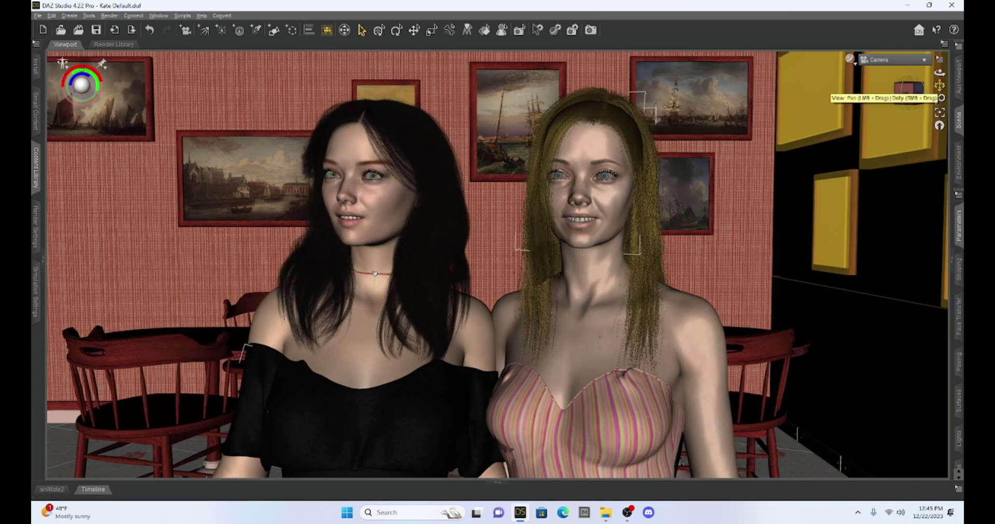